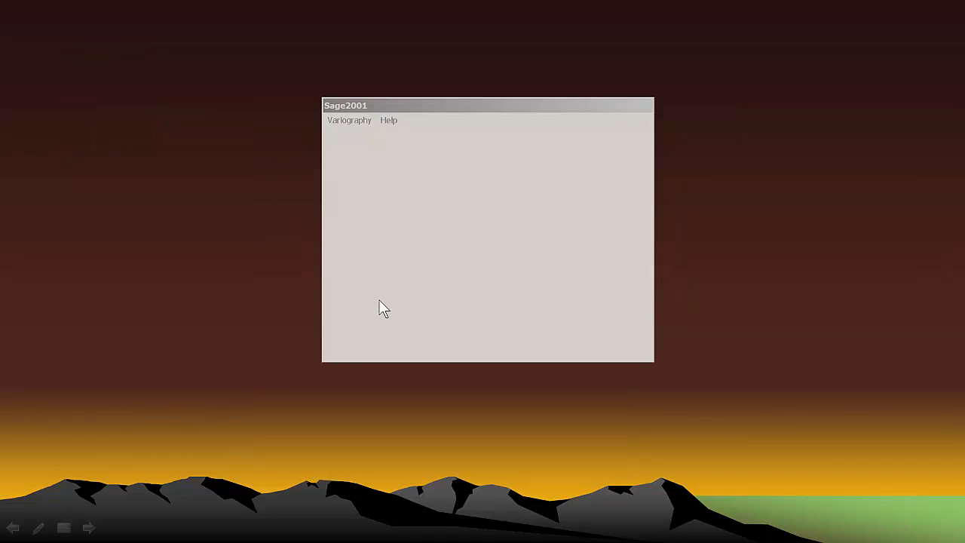
Open the Sage2001 help introduction to view the program's capabilities and close it.
left_click(377, 302)
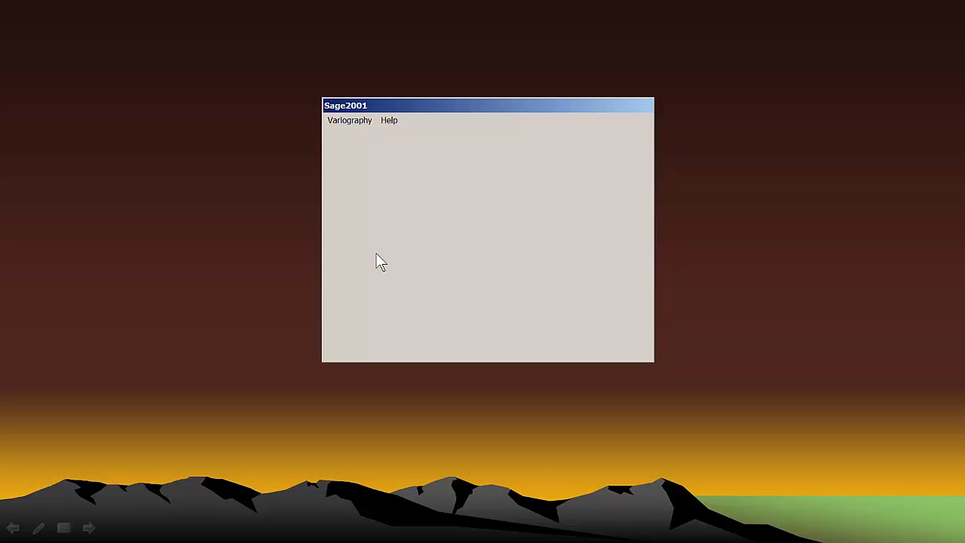
left_click(385, 120)
left_click(383, 138)
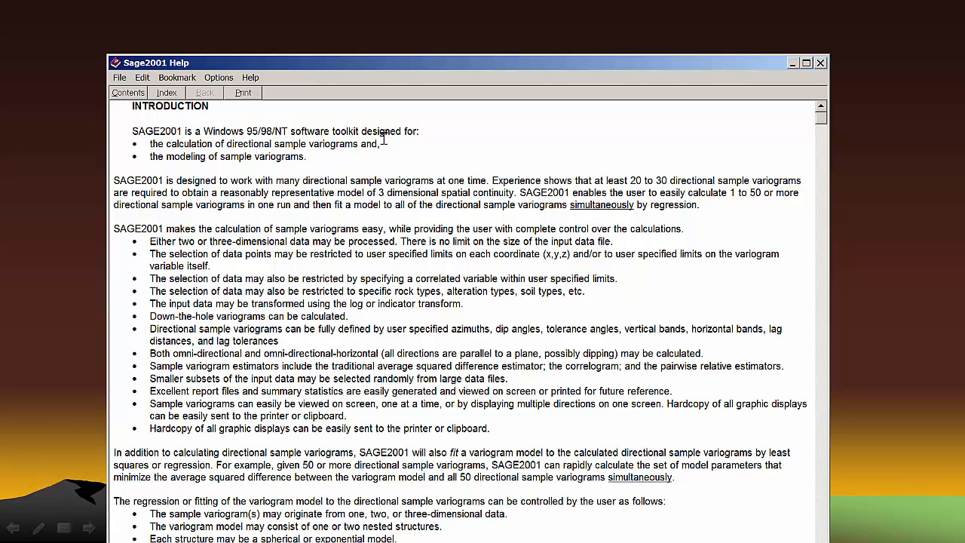
left_click(820, 63)
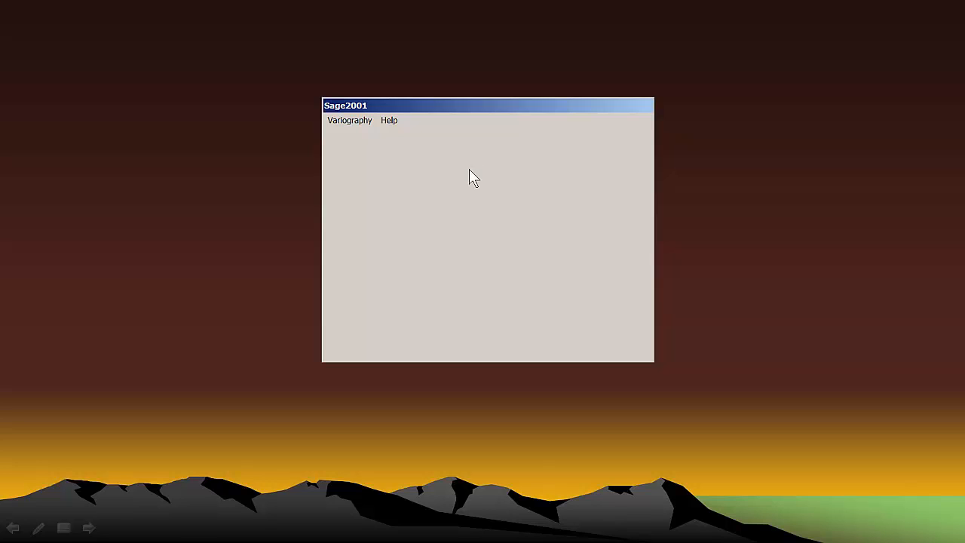
Start modelling sample variograms and load Au.pli from C:\Variography as the sample variogram input file.
left_click(347, 123)
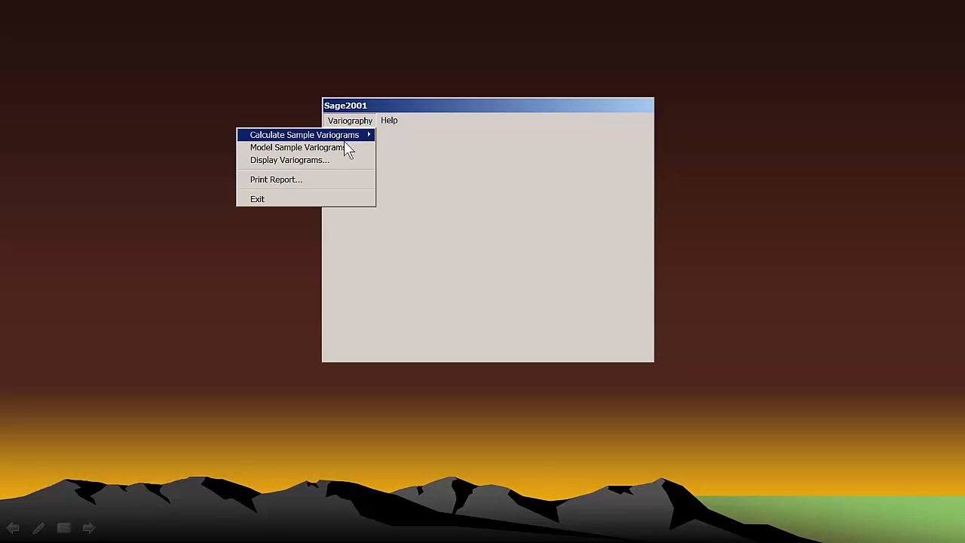
left_click(347, 150)
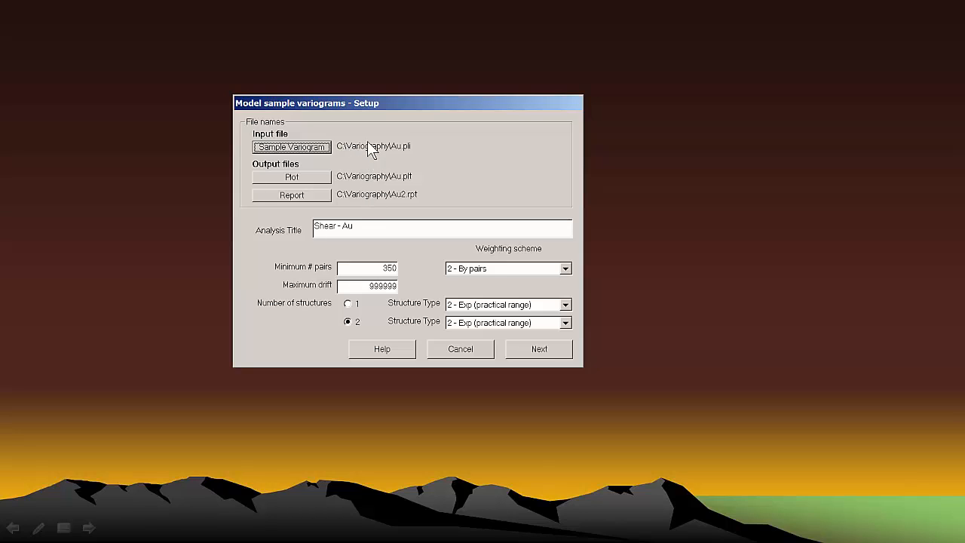
left_click(281, 150)
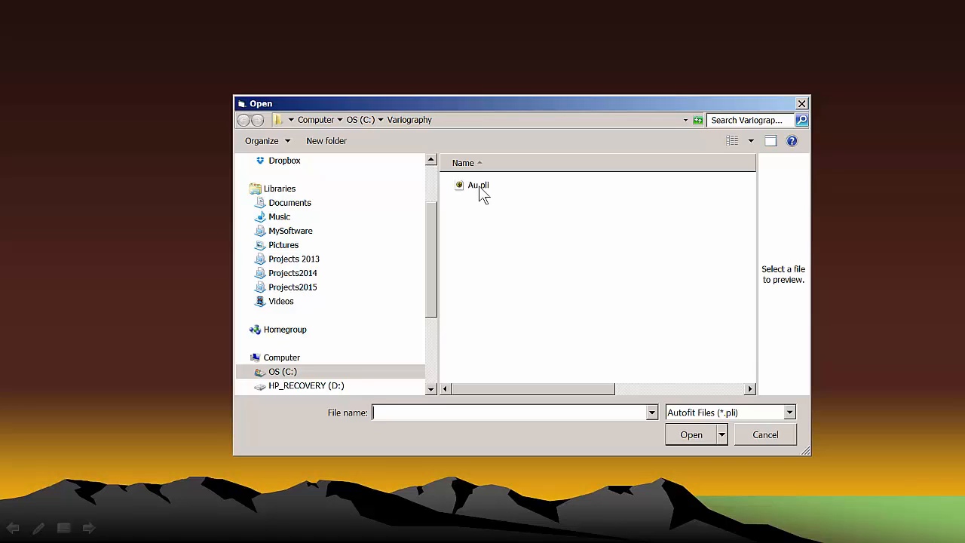
left_click(479, 185)
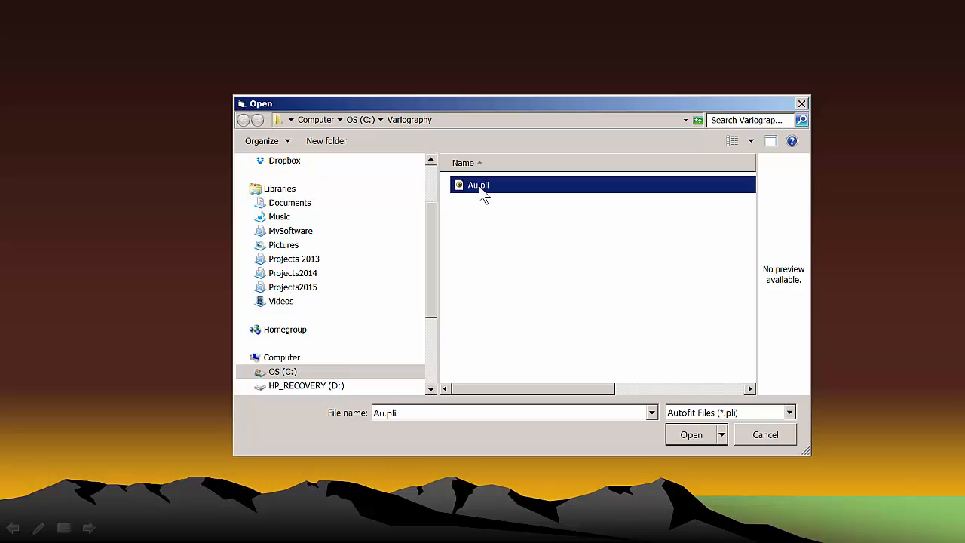
left_click(692, 435)
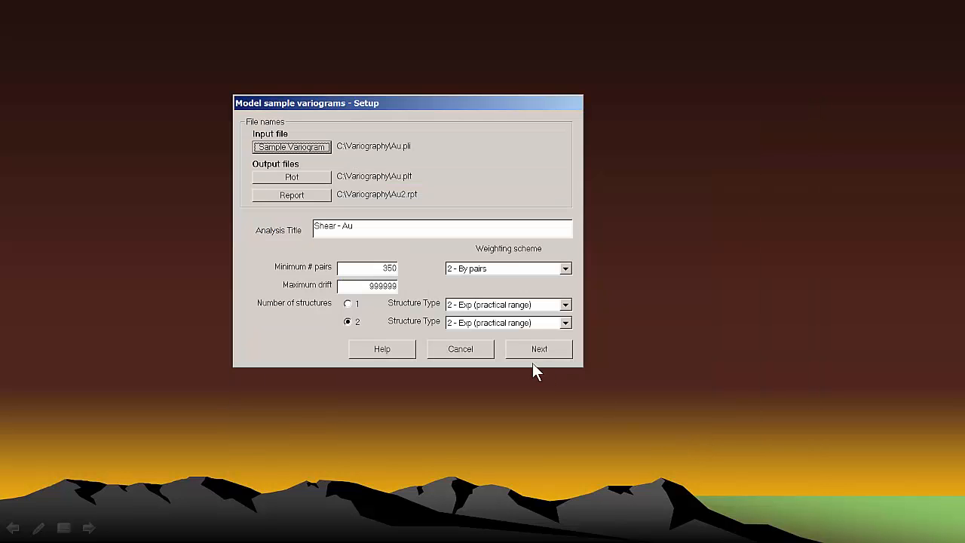
Set the plot output file to Au.plt, replacing the existing file.
left_click(292, 179)
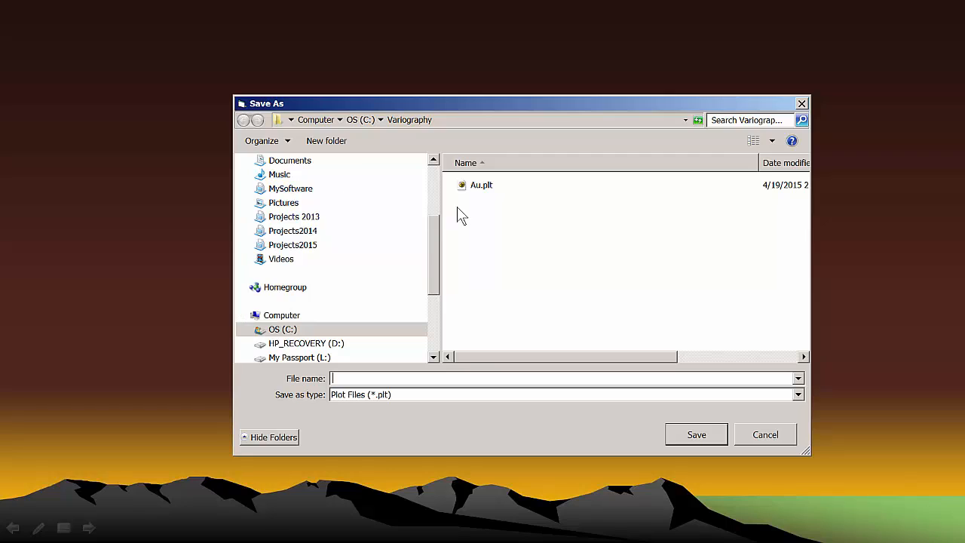
left_click(481, 187)
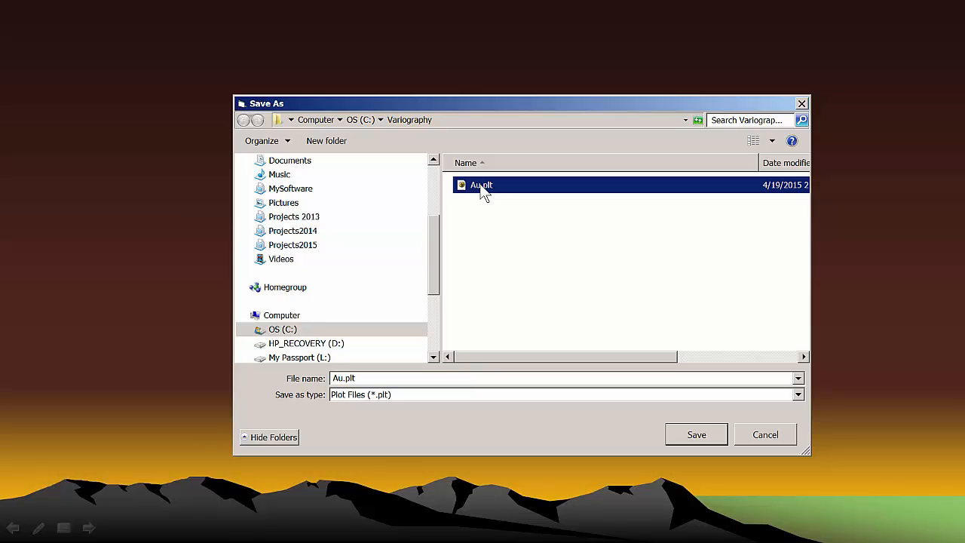
left_click(696, 435)
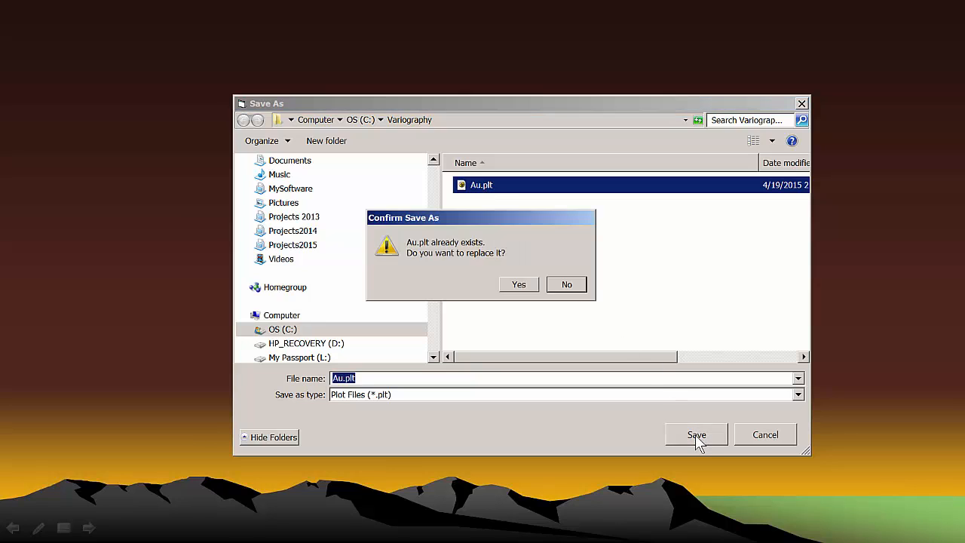
left_click(519, 286)
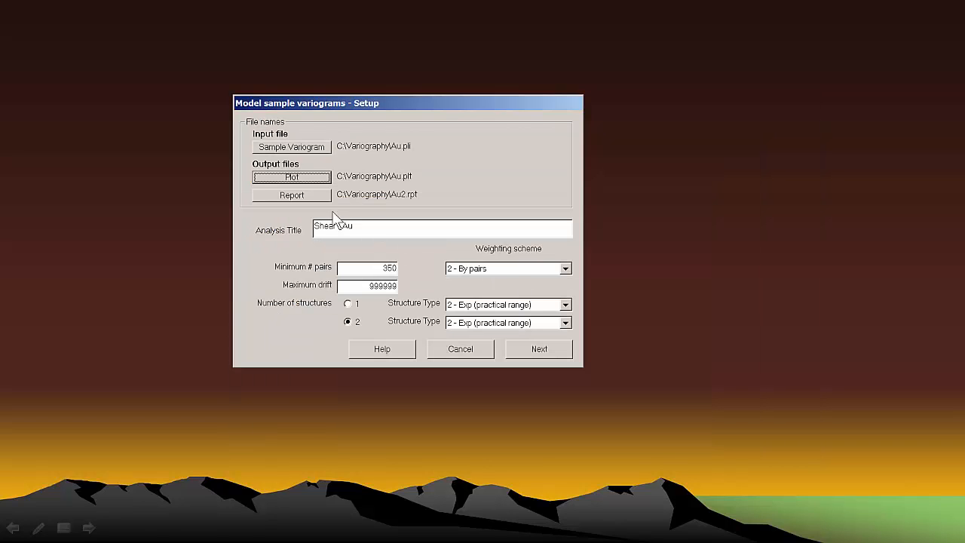
Set the report output file to Au2.rpt in the Variography folder.
left_click(299, 197)
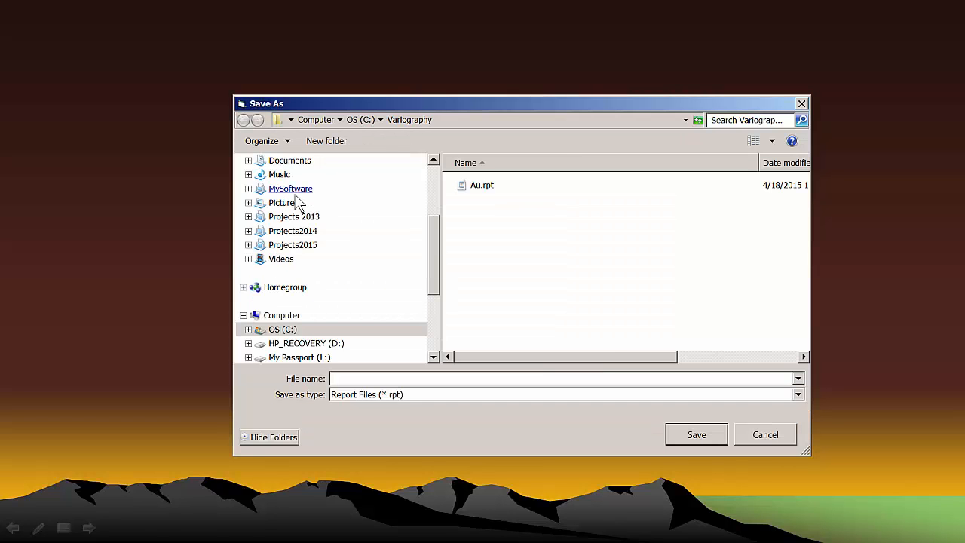
left_click(481, 187)
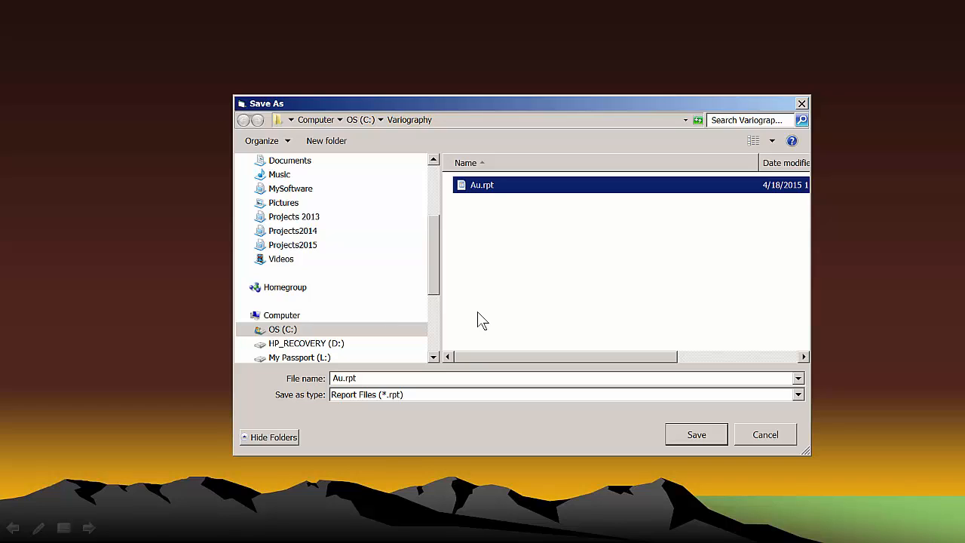
left_click(369, 378)
left_click(370, 378)
type("2")
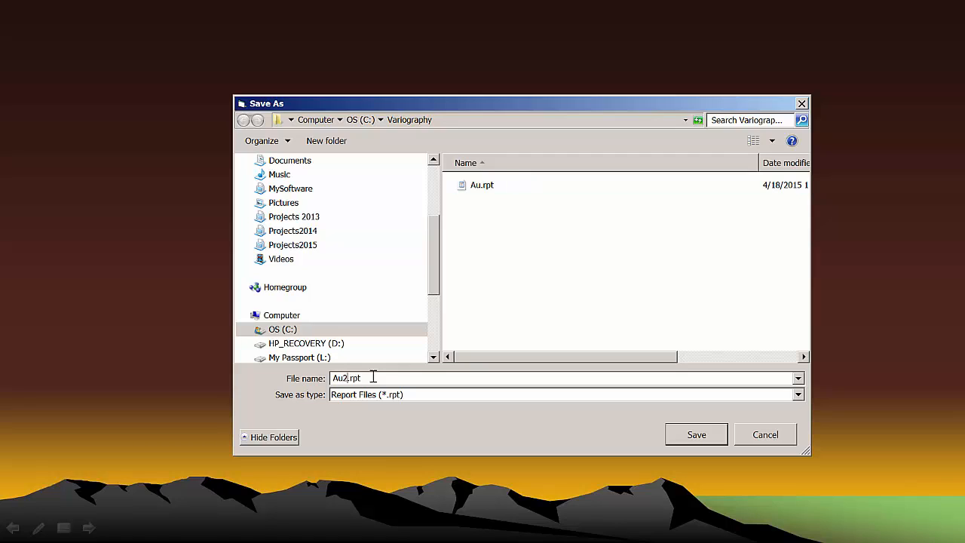
left_click(697, 442)
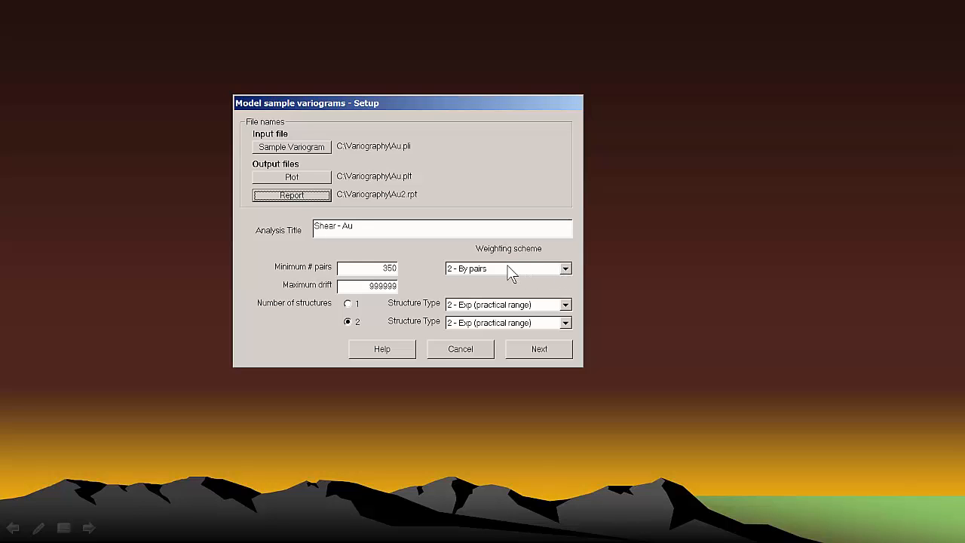
Keep the By pairs weighting scheme and Exp (practical range) for the first structure, and continue to the rotation convention.
left_click(566, 269)
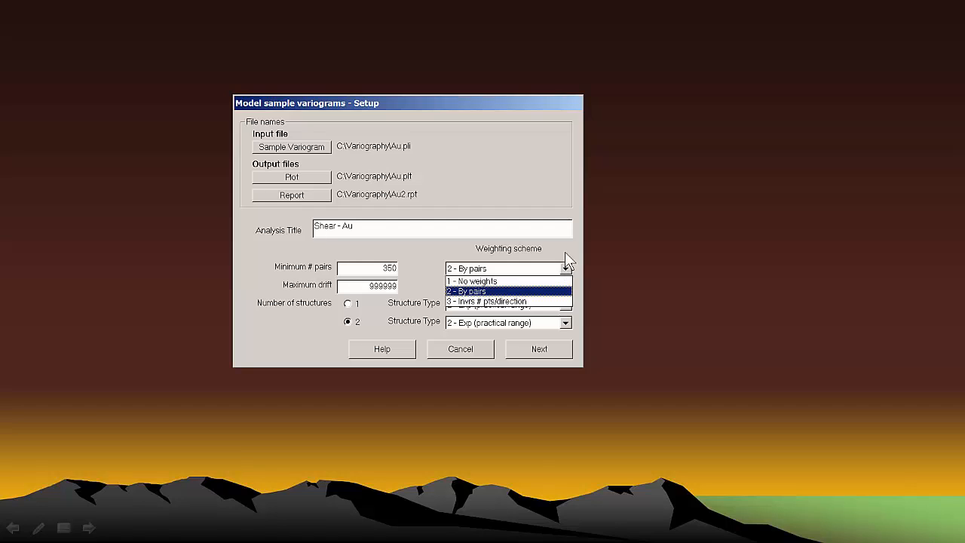
left_click(566, 246)
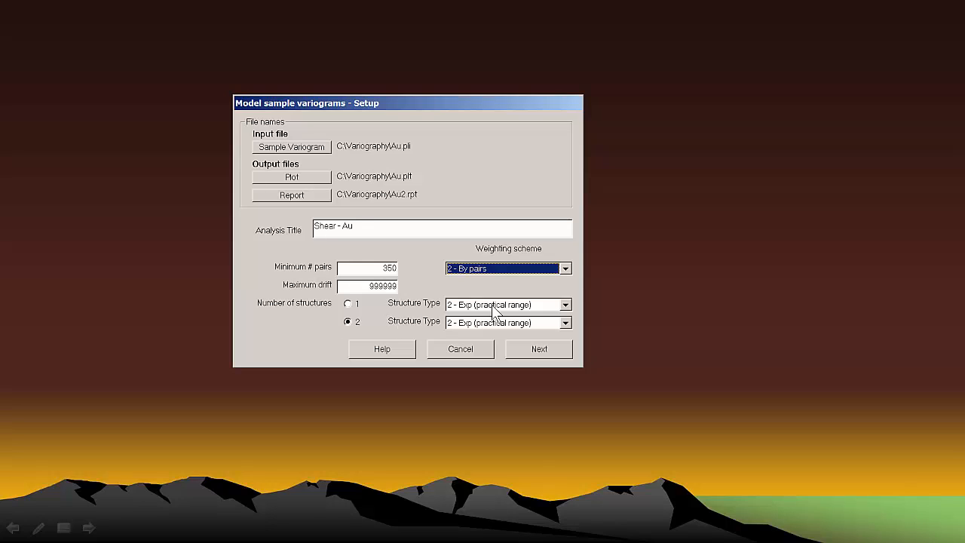
left_click(565, 306)
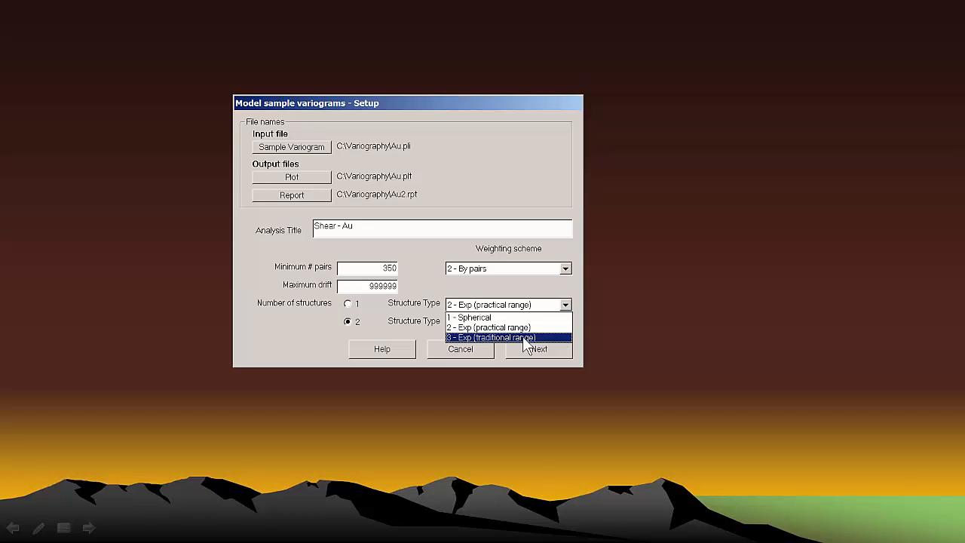
left_click(284, 338)
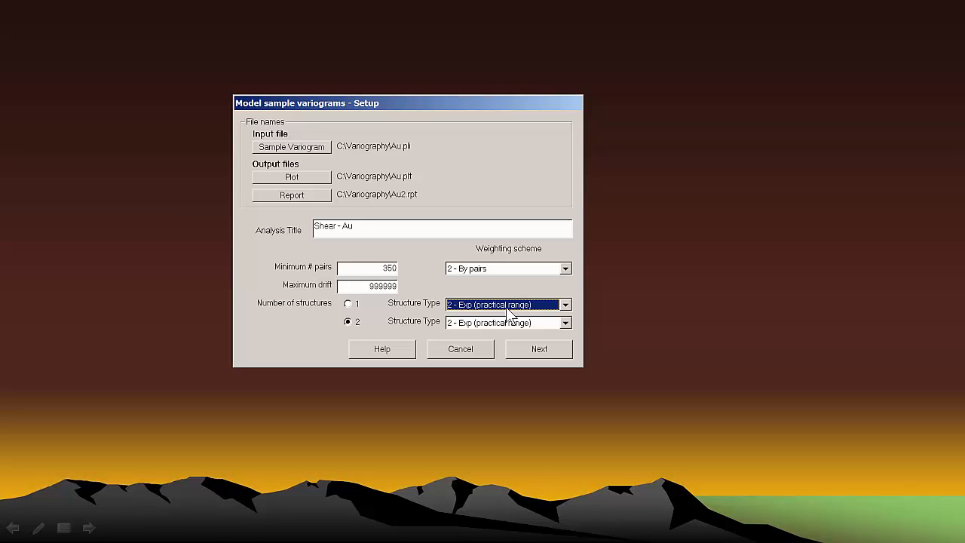
left_click(539, 349)
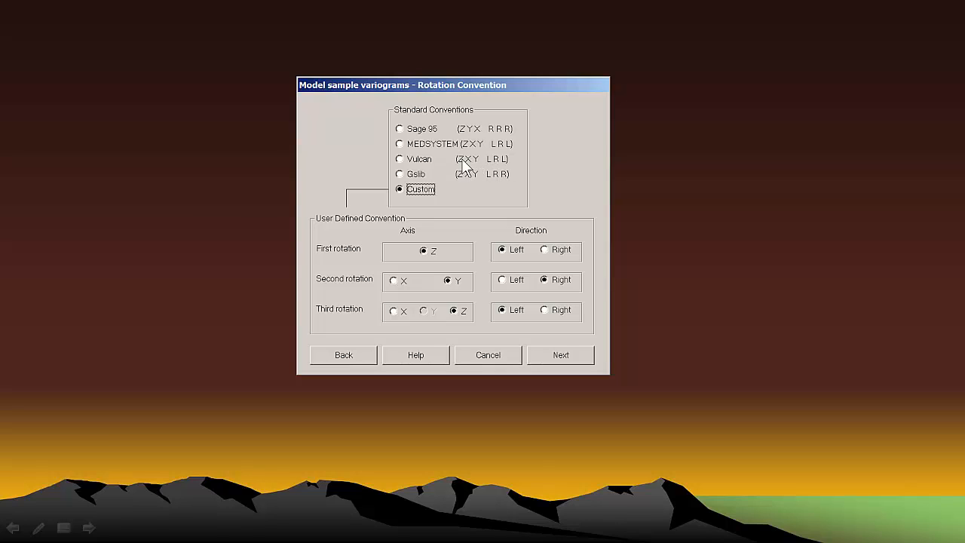
Try the MEDSYSTEM (ZXY LRL) rotation convention and return to the custom convention.
left_click(398, 146)
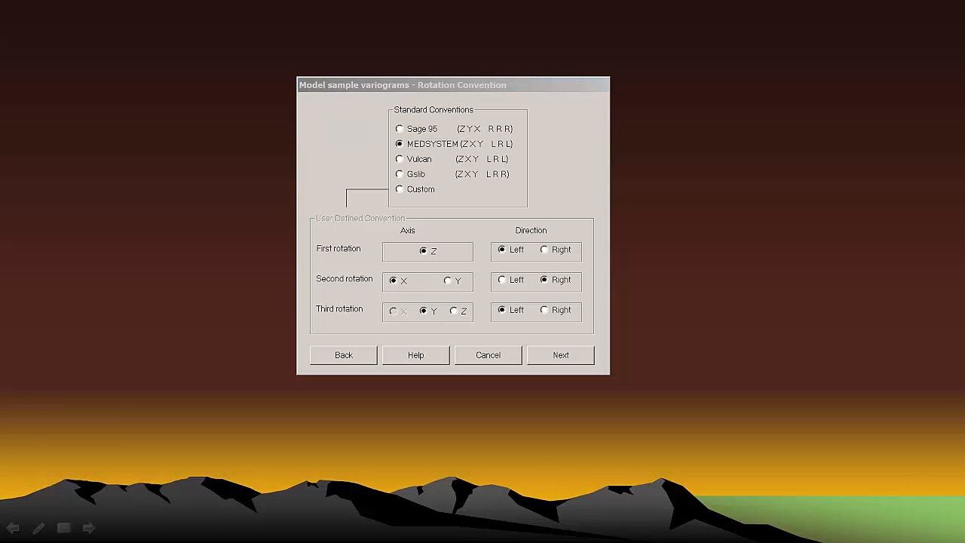
left_click_drag(0, 41, 408, 41)
left_click(400, 189)
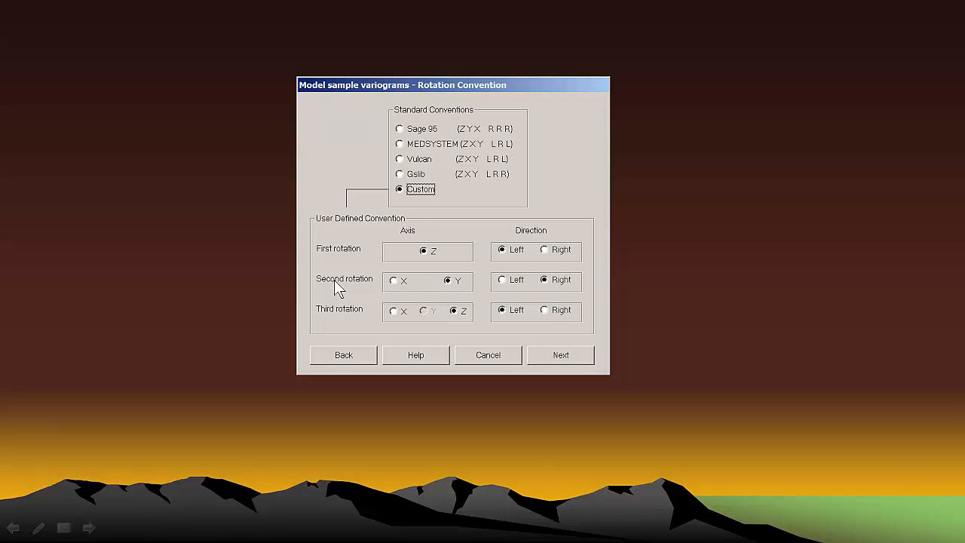
Set the custom convention's second rotation to the X axis with direction Right, and continue to the model parameters.
left_click(394, 281)
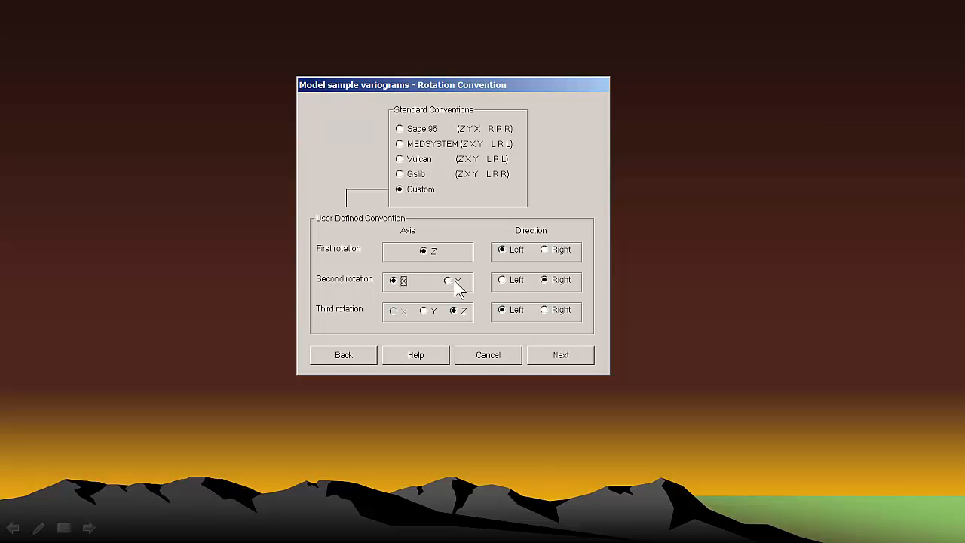
left_click(447, 281)
left_click(393, 280)
left_click(503, 280)
left_click(544, 280)
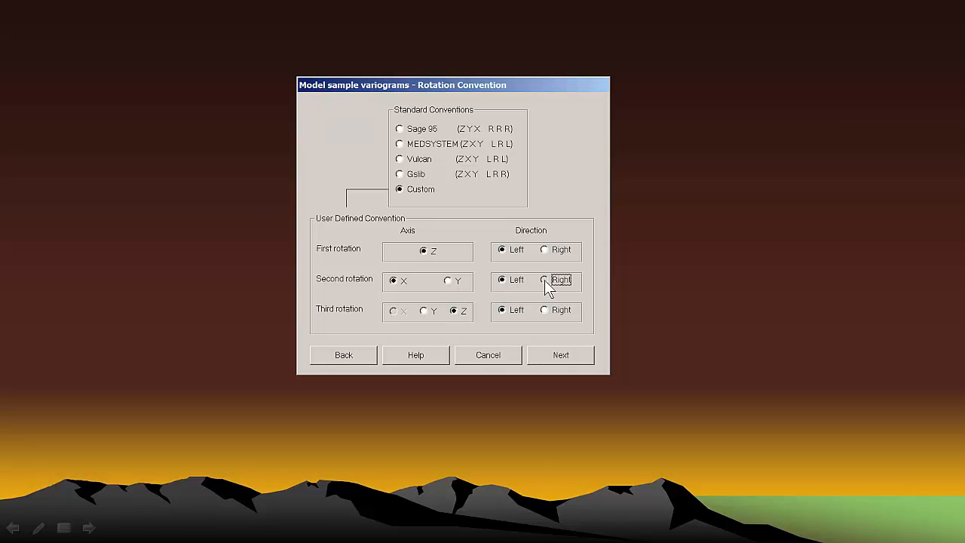
left_click(503, 280)
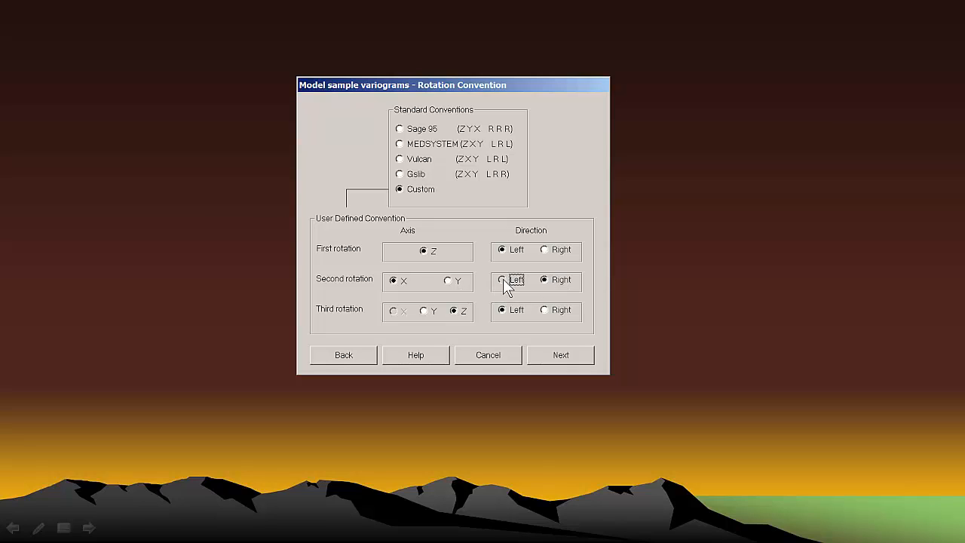
left_click(549, 282)
left_click(556, 356)
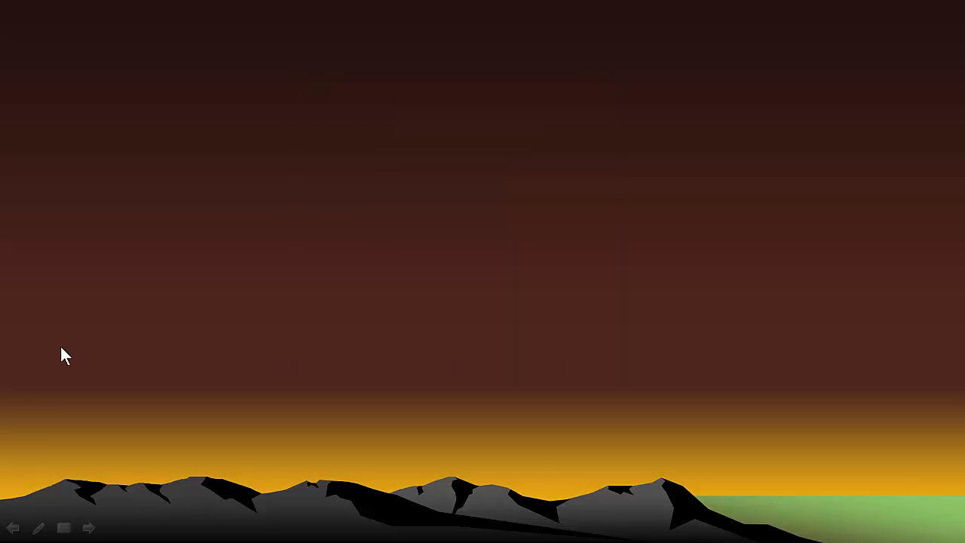
Set the nugget to 0.30 without fixing it and fit the variogram model.
left_click(480, 53)
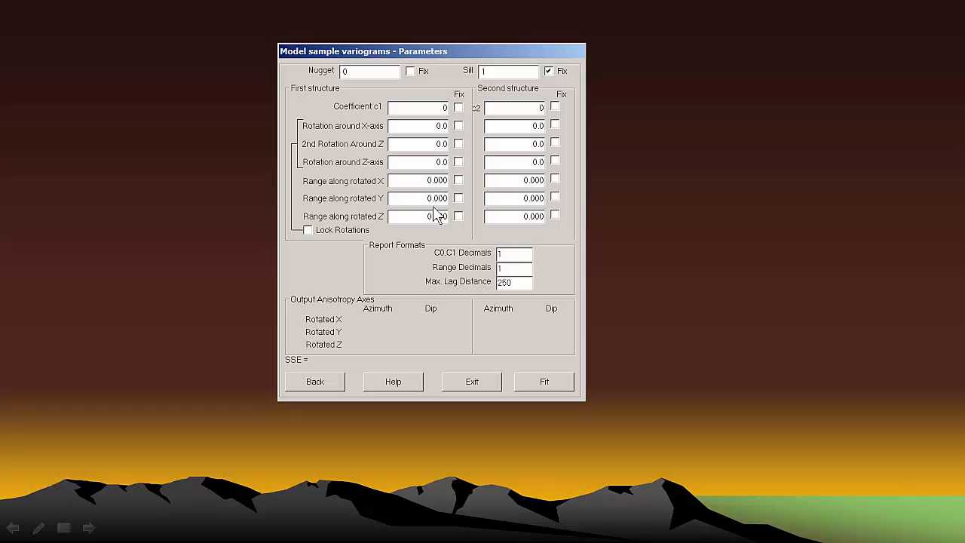
left_click(410, 71)
left_click(358, 73)
key("BackSpace")
type("0.30")
left_click(411, 72)
left_click(549, 385)
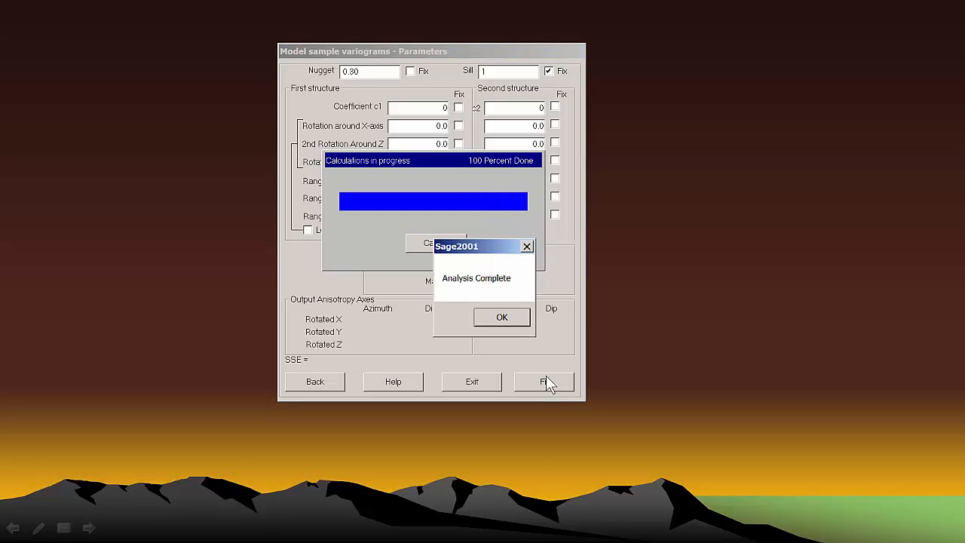
left_click(500, 320)
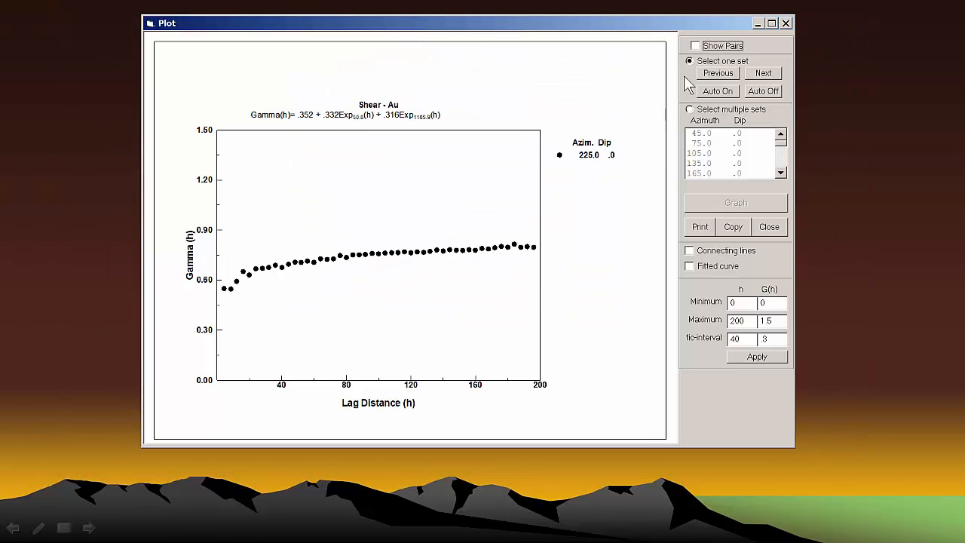
Show the pair counts and the fitted curve on the variogram plot.
left_click(693, 47)
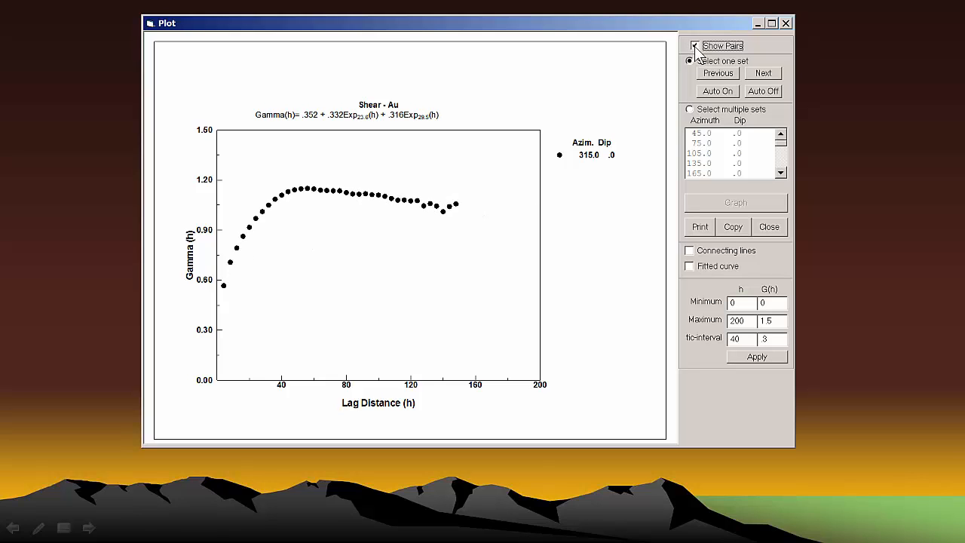
left_click(689, 267)
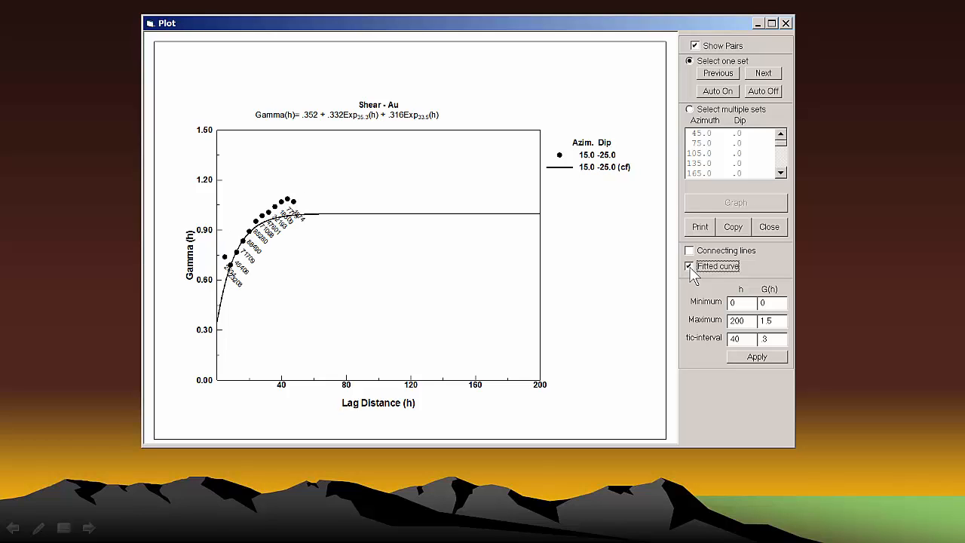
Stop the automatic cycling of plots and step back through the preceding directional variograms to examine their fit.
left_click(754, 91)
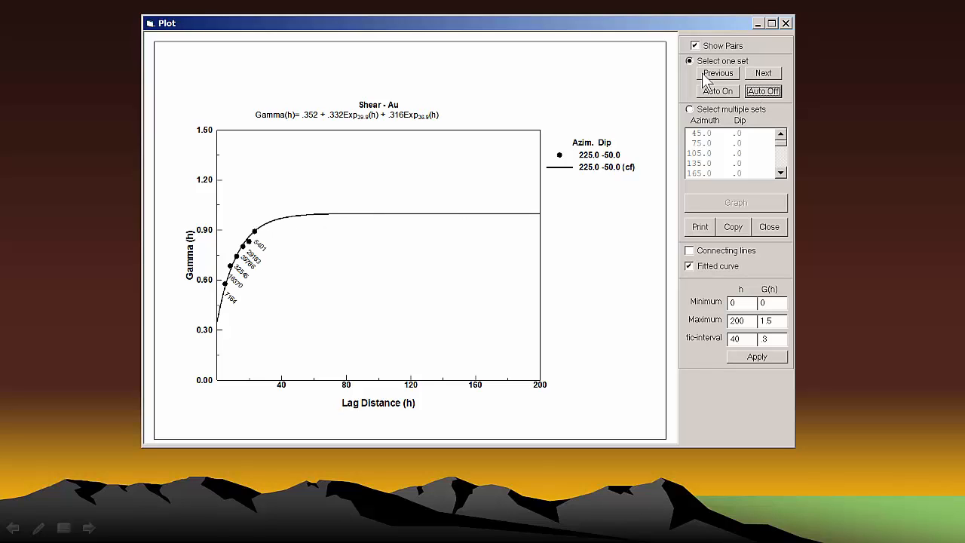
left_click(717, 74)
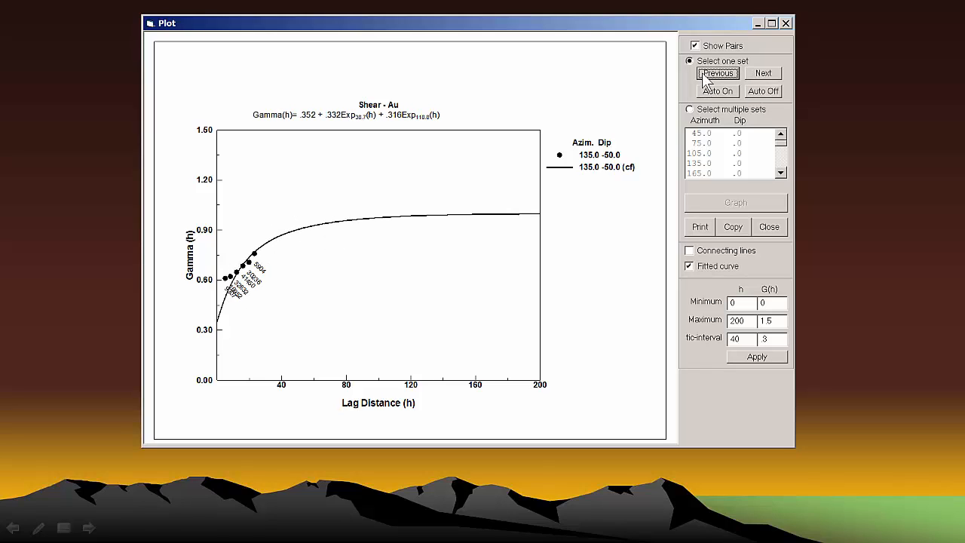
left_click(703, 75)
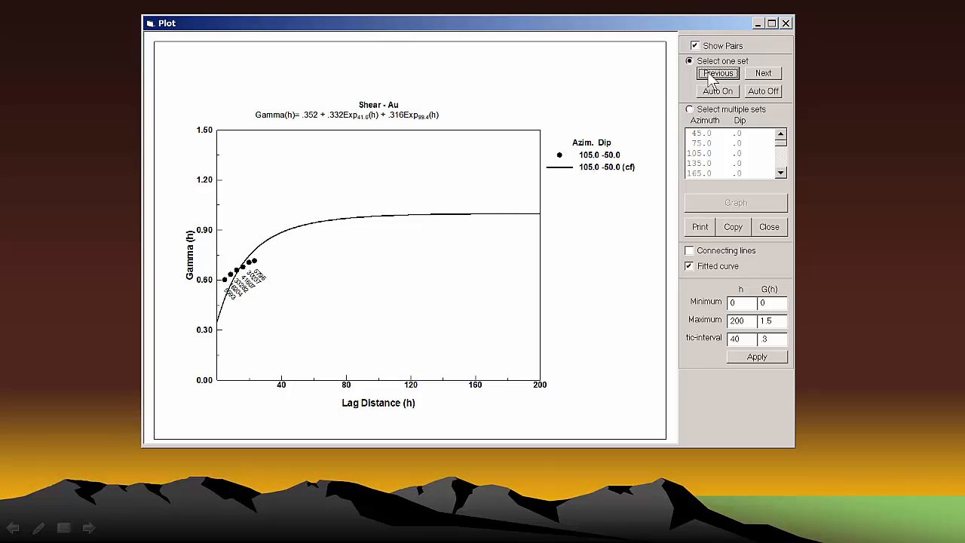
Step back through the fitted directional variograms from azimuth 105, dip -50 to azimuth 15, dip 0, examining each fit, and close the plot.
left_click(716, 75)
left_click(717, 75)
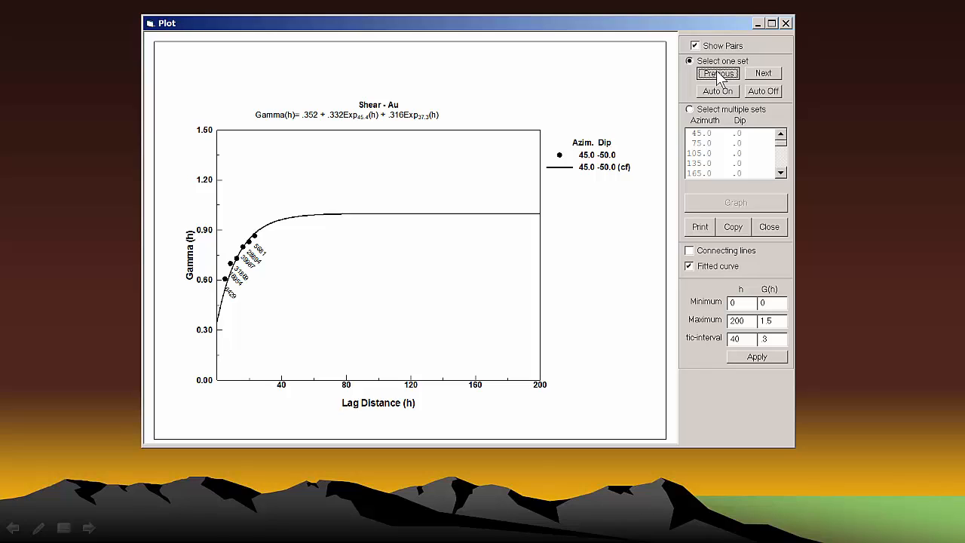
left_click(718, 75)
left_click(718, 75)
left_click(718, 75)
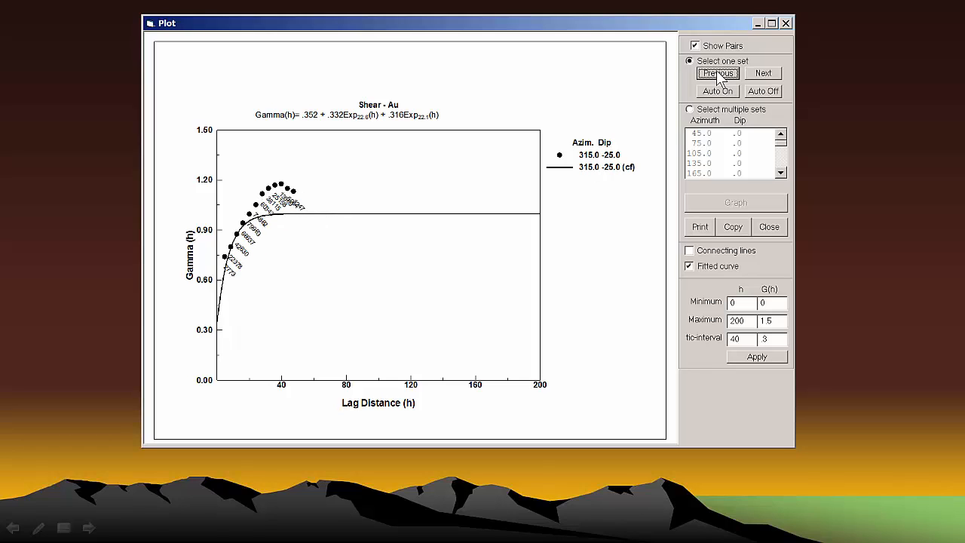
left_click(718, 75)
left_click(718, 75)
left_click(718, 76)
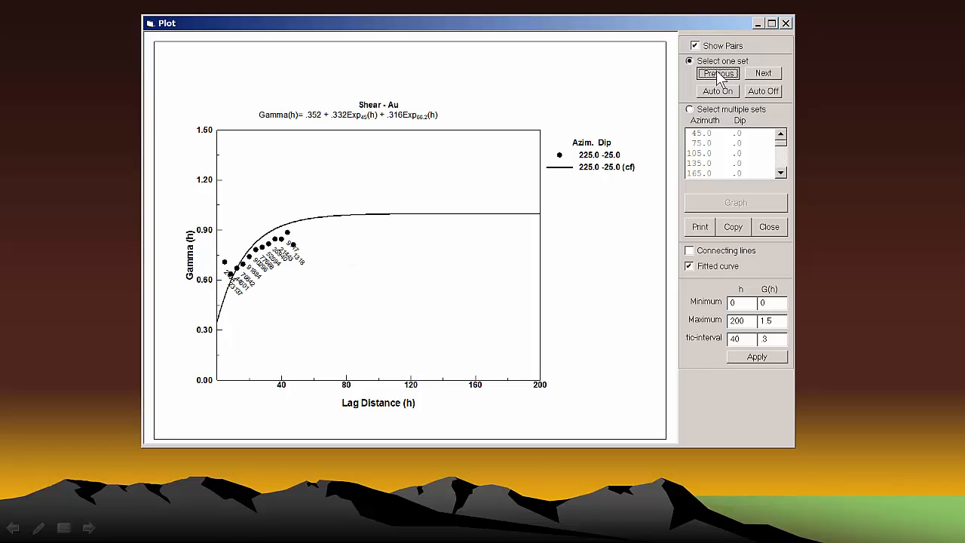
left_click(718, 75)
left_click(718, 76)
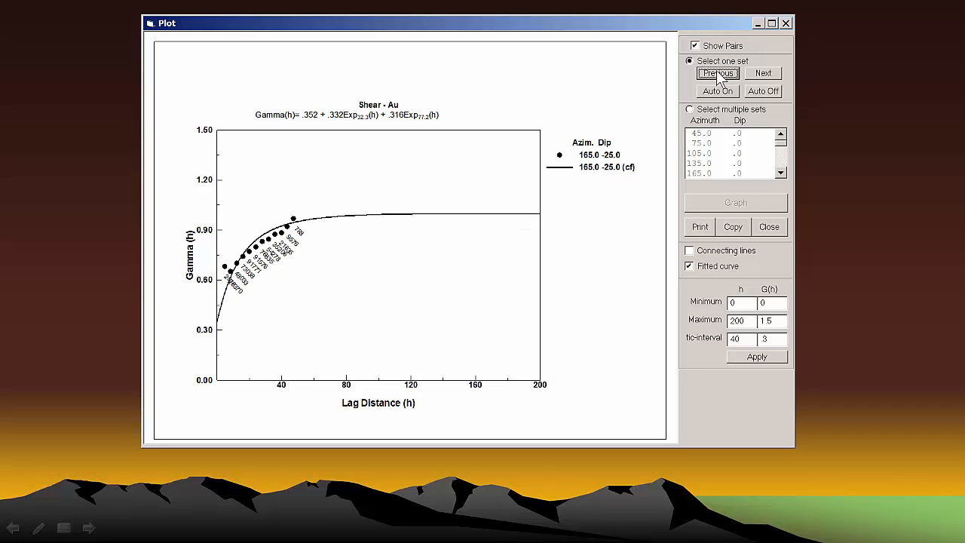
left_click(718, 75)
left_click(718, 75)
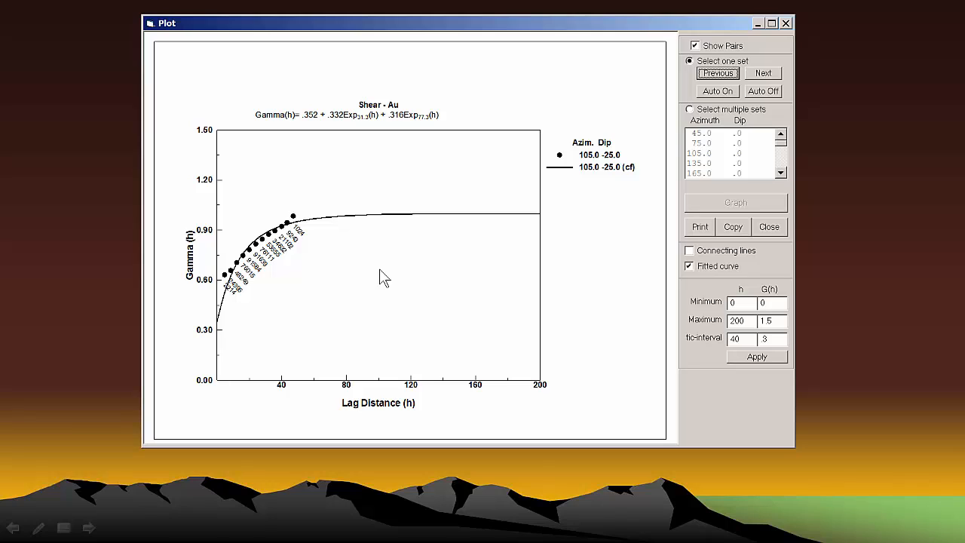
left_click(716, 74)
left_click(716, 73)
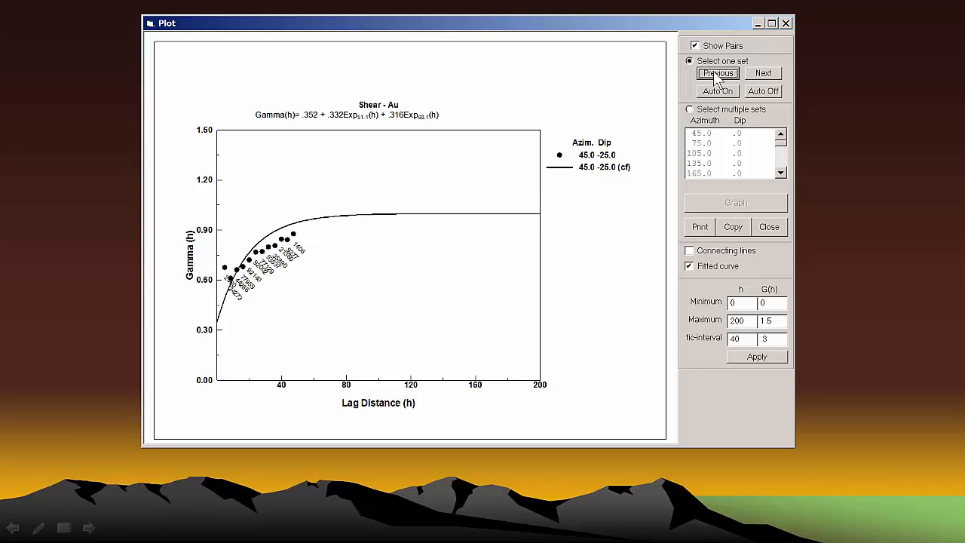
left_click(715, 73)
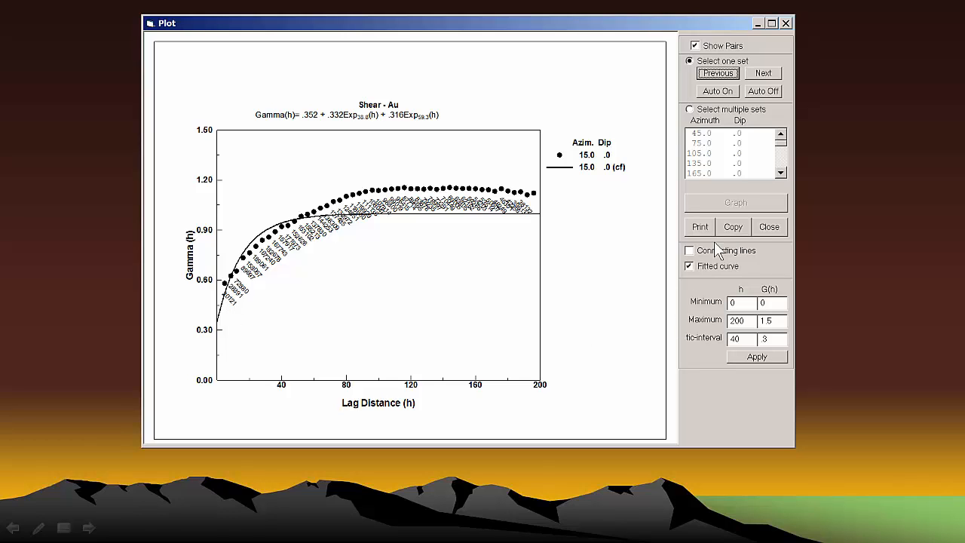
left_click(769, 226)
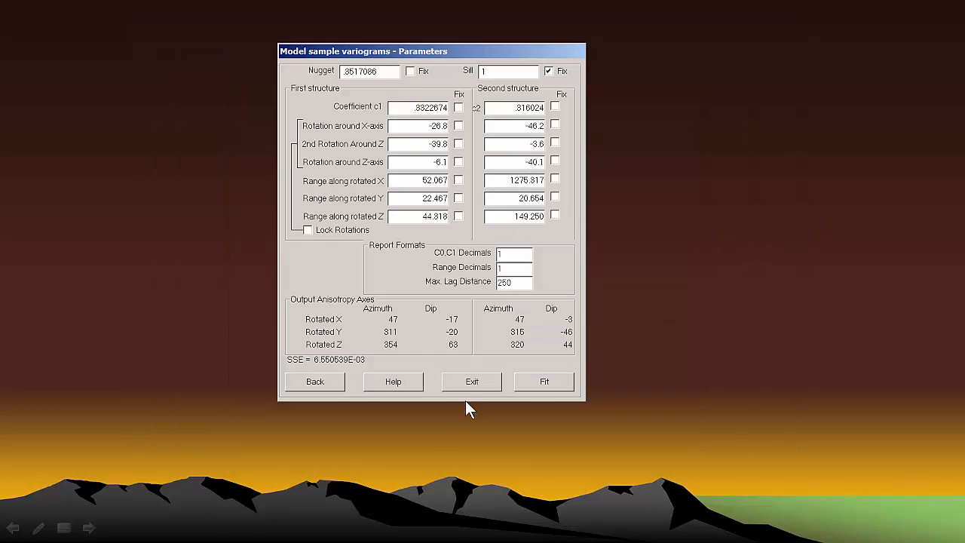
Return to the variogram model setup and set both structure types to 1 - Spherical.
left_click(318, 382)
left_click(324, 325)
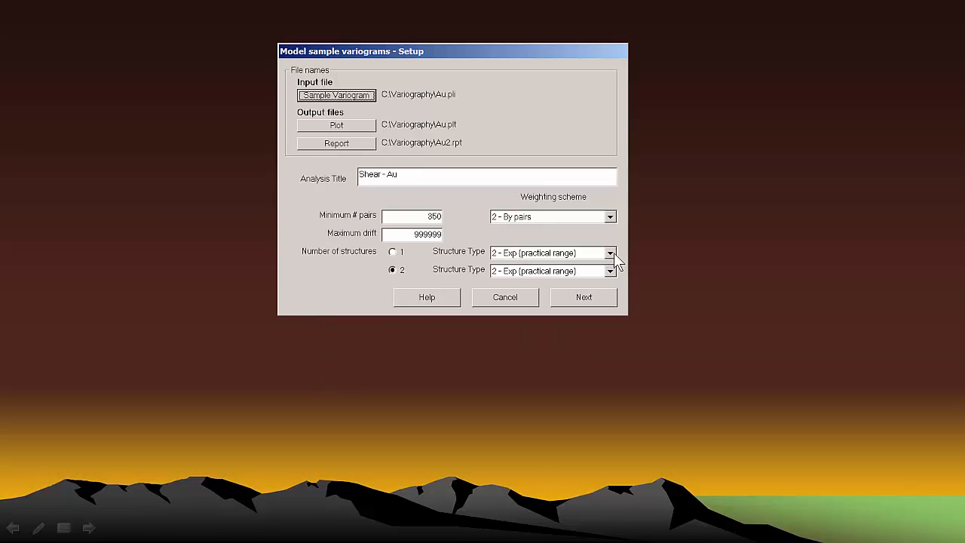
left_click(609, 252)
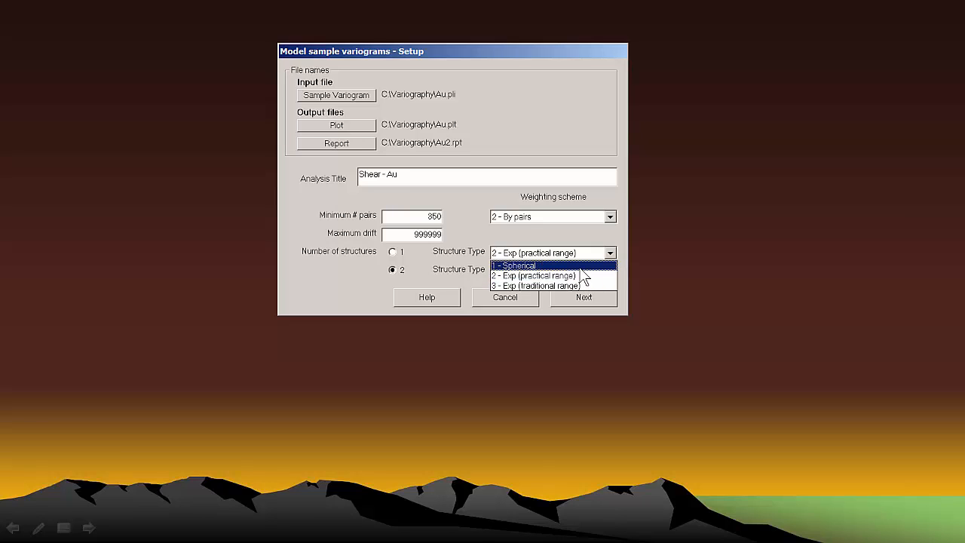
left_click(584, 266)
left_click(609, 271)
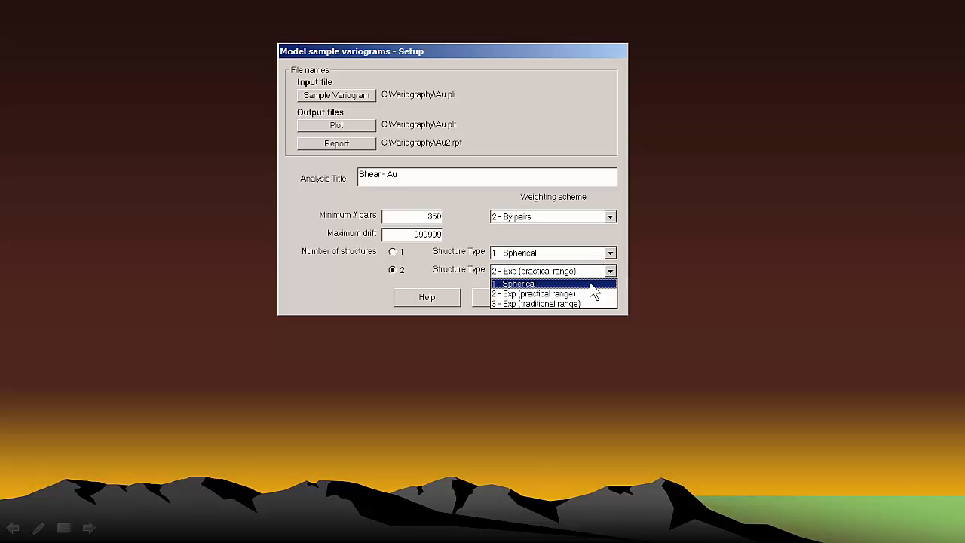
left_click(588, 281)
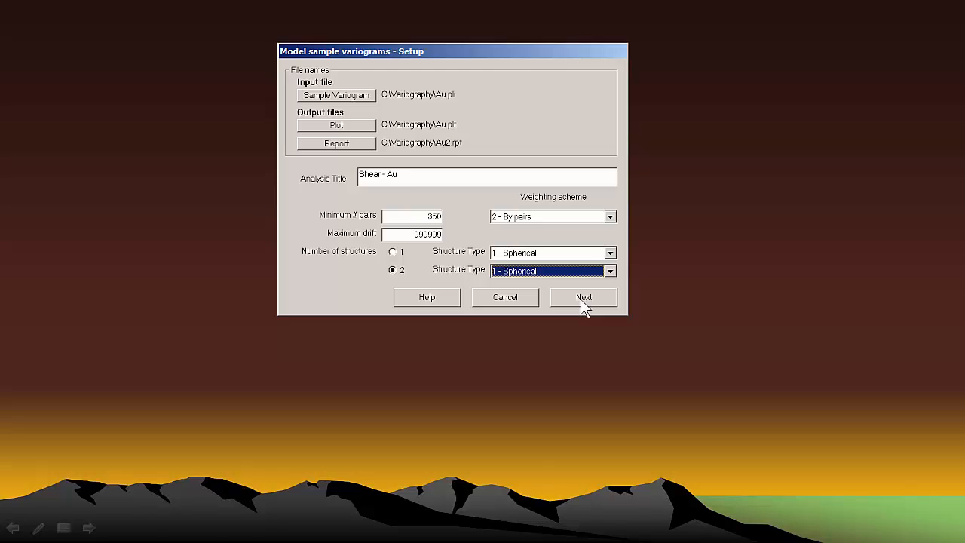
Overwrite the report file Au2.rpt, keep the custom rotation convention, and fit the spherical model to display its plots.
left_click(582, 304)
left_click(527, 322)
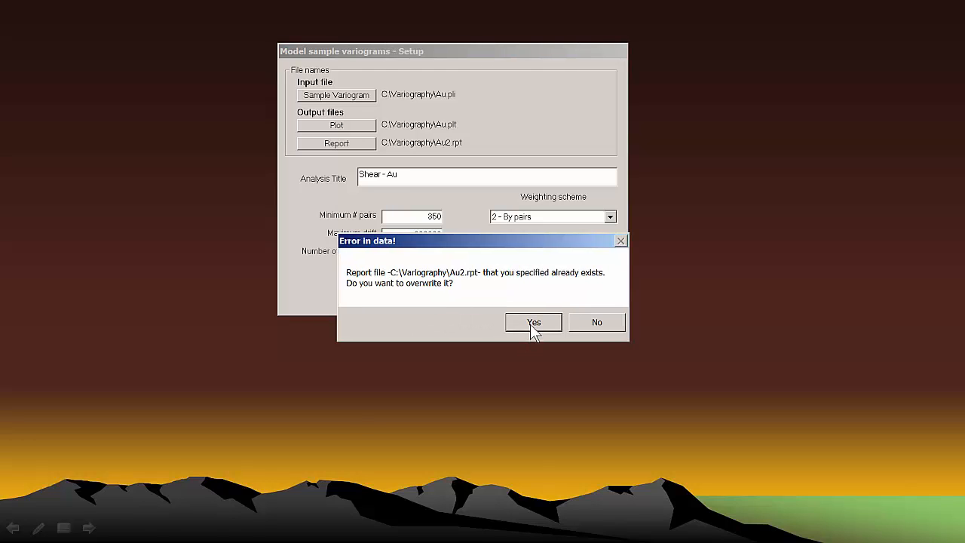
left_click(527, 322)
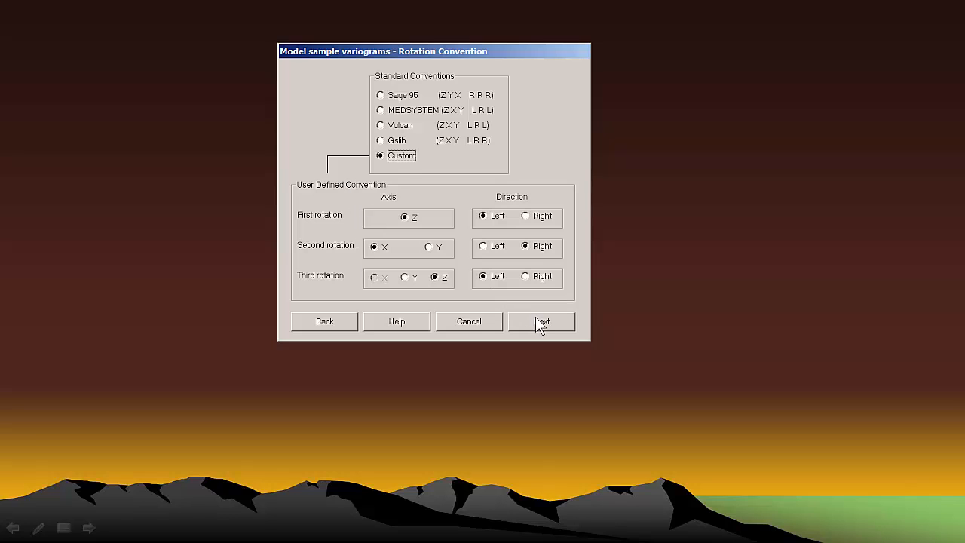
left_click(539, 321)
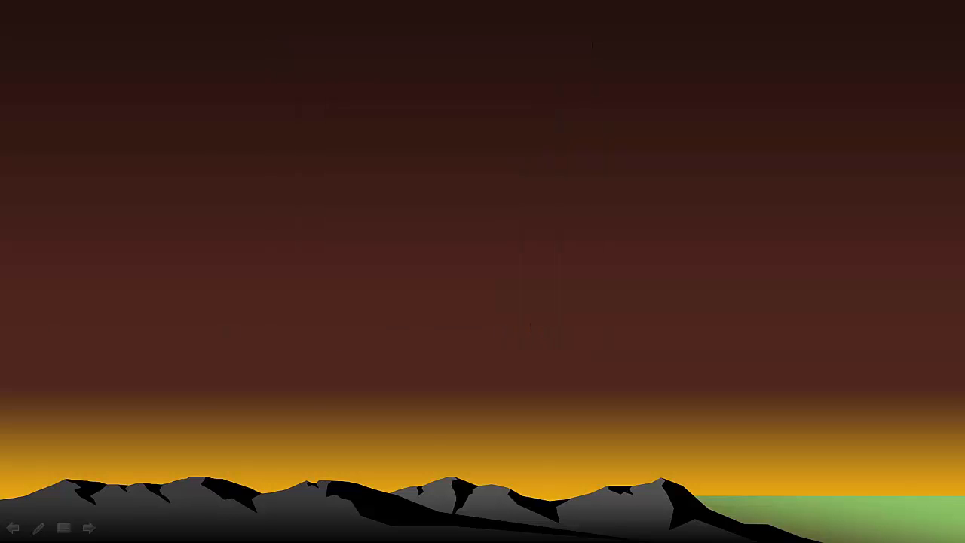
left_click(578, 385)
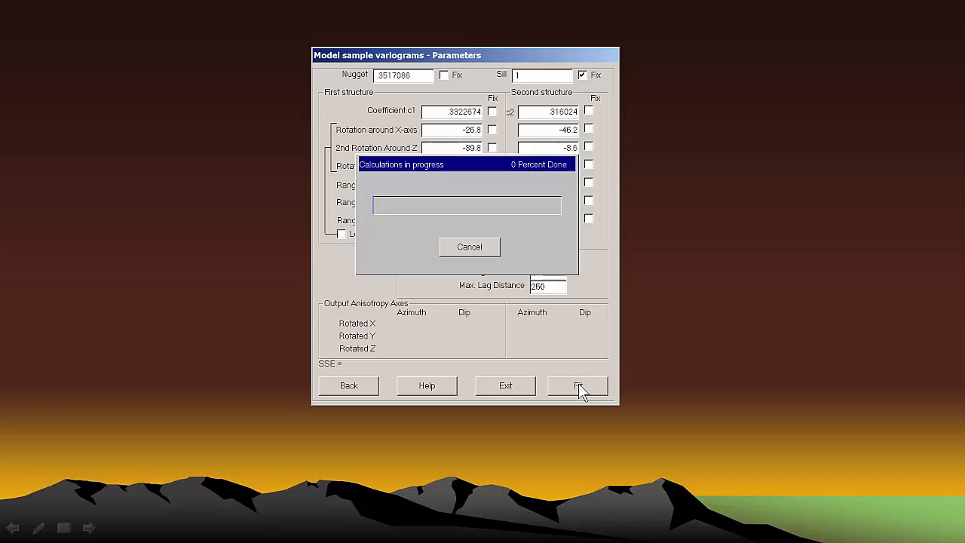
left_click(498, 318)
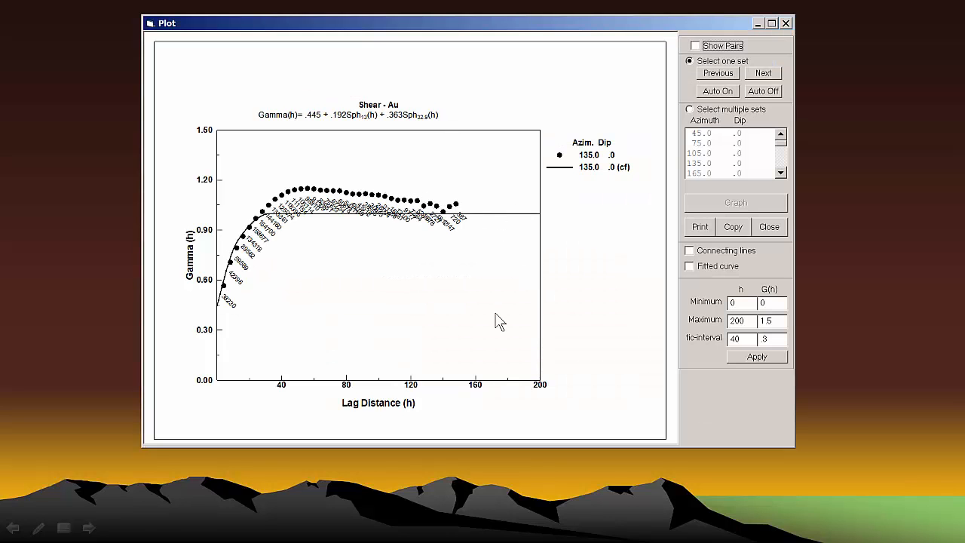
Stop the automatic plot cycling and compare the spherical fits at azimuths 225 and 255, dip 0.
left_click(763, 94)
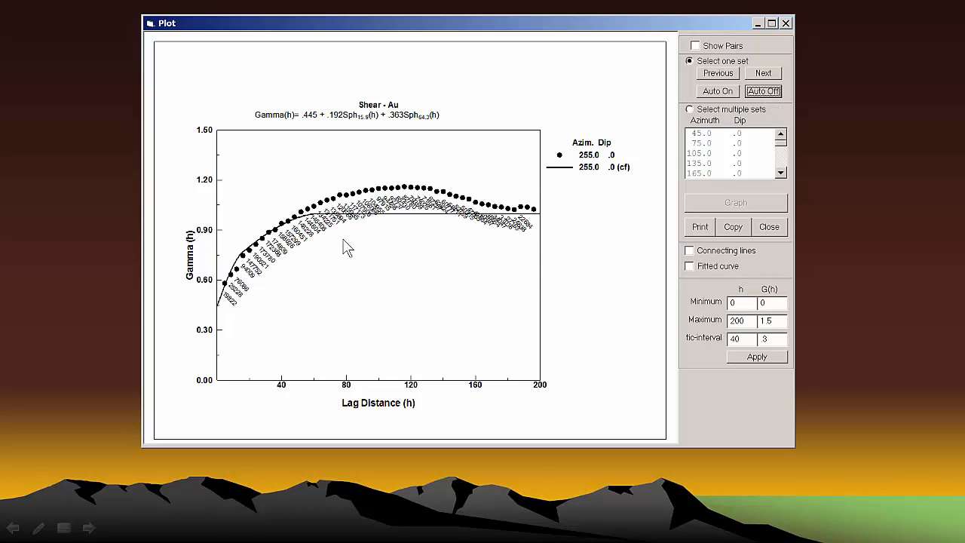
left_click(719, 75)
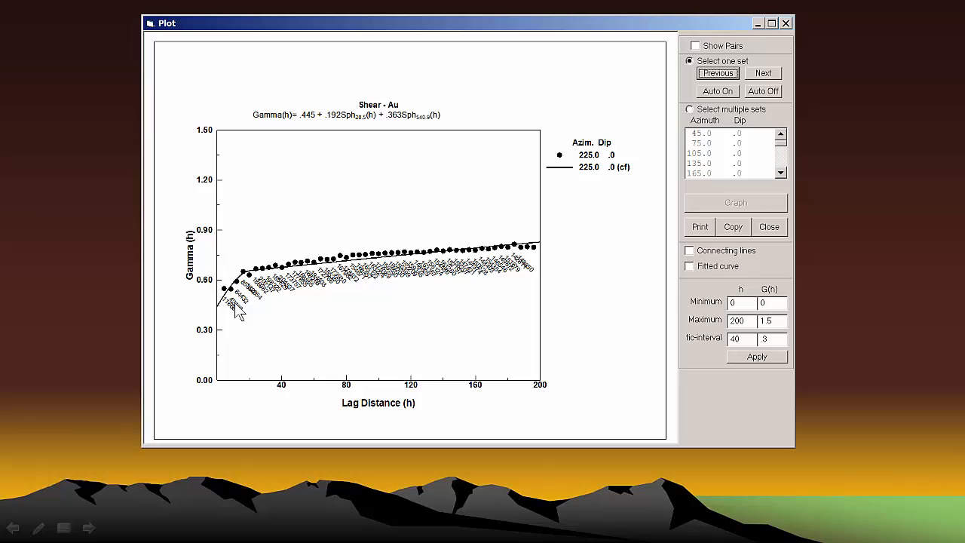
left_click(762, 73)
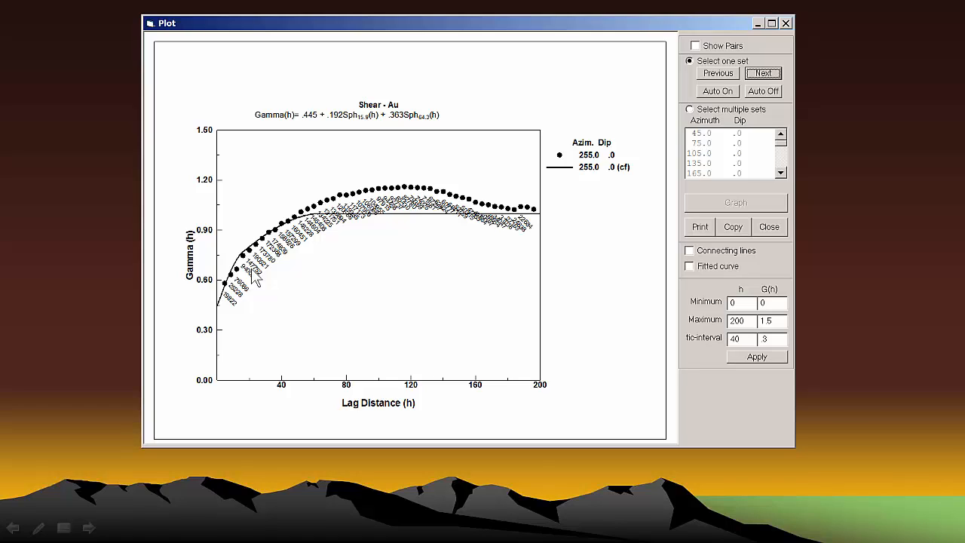
left_click(718, 76)
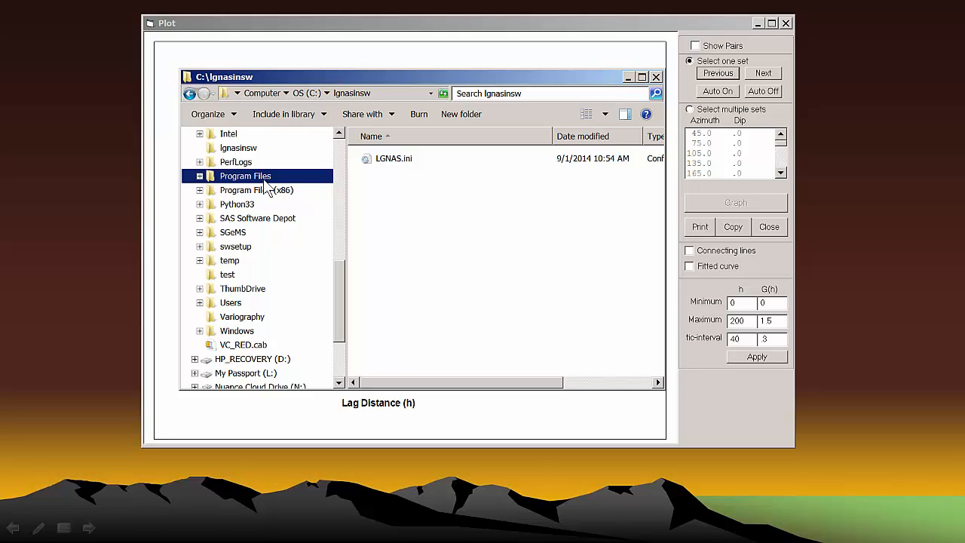
Open the report Au.rpt from the C:\Variography folder in UltraEdit and move the editor window fully into view.
left_click(234, 318)
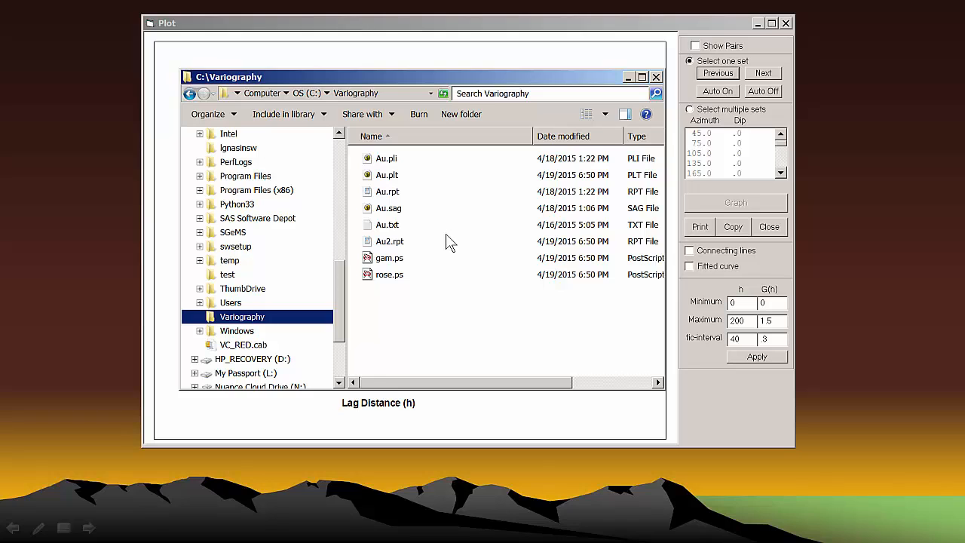
double_click(388, 193)
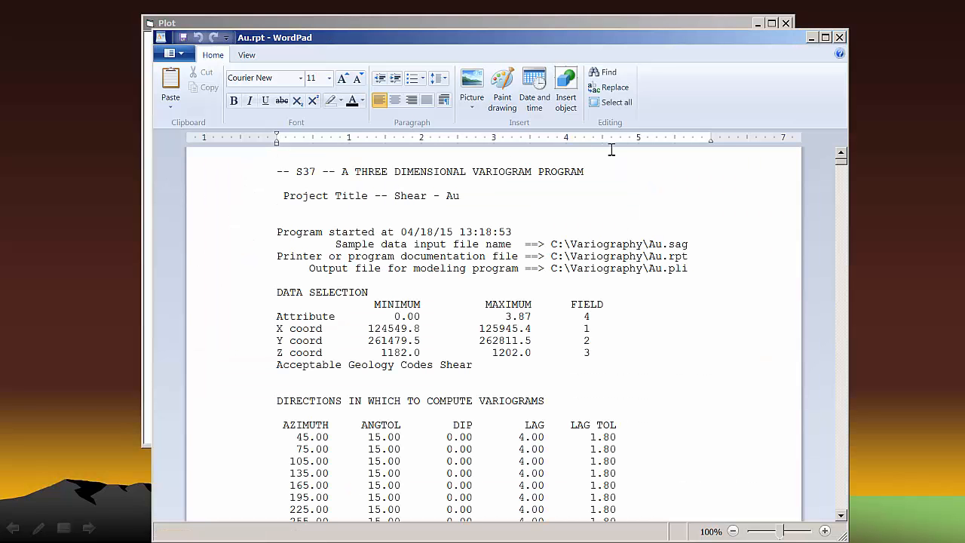
left_click(839, 38)
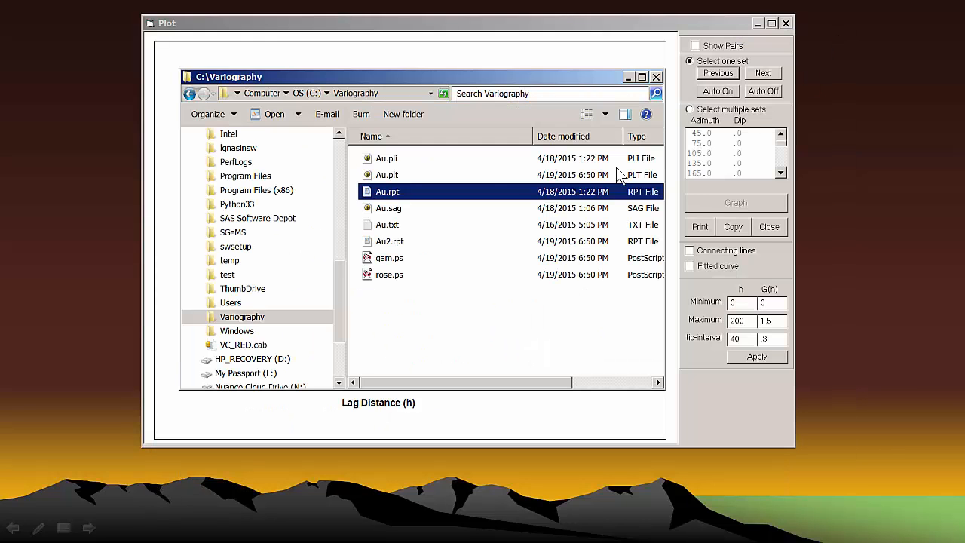
right_click(374, 193)
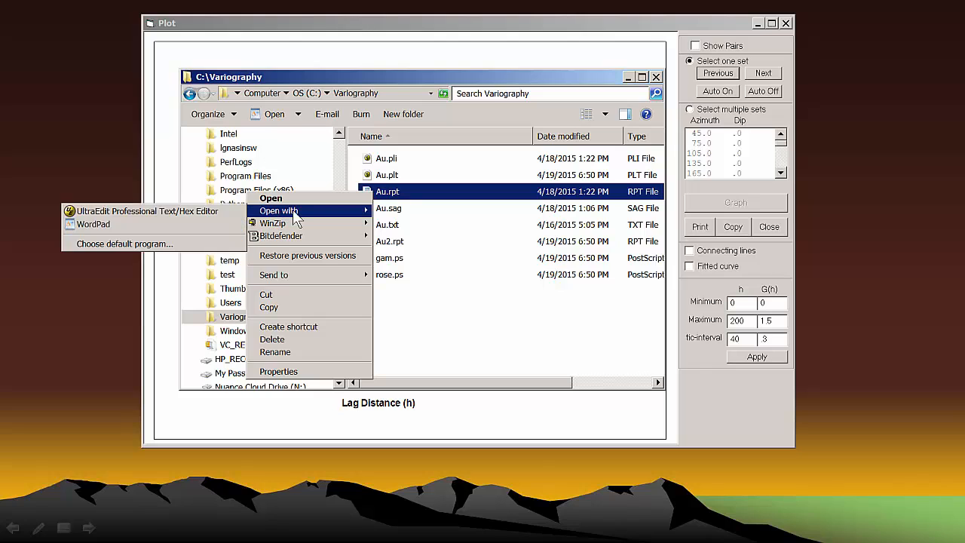
left_click(148, 213)
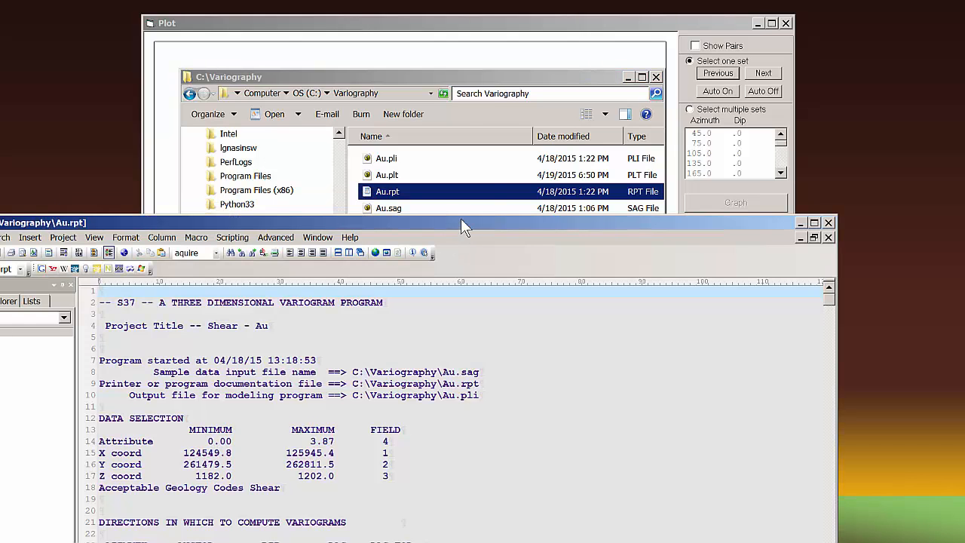
left_click_drag(461, 221, 543, 30)
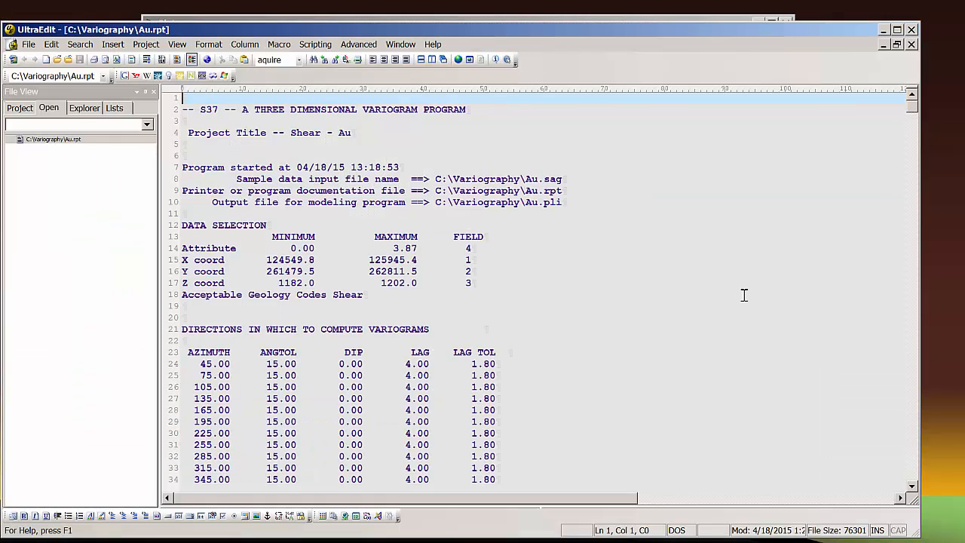
Find the sample variogram table for azimuth 45.0 and dip 0.0 in the report.
scroll(360, 192, "down", 12)
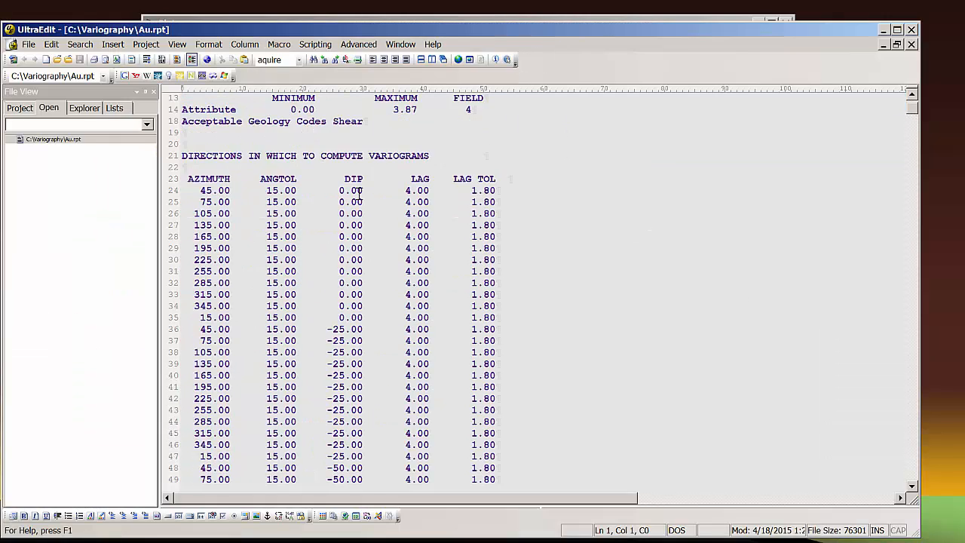
scroll(361, 195, "down", 12)
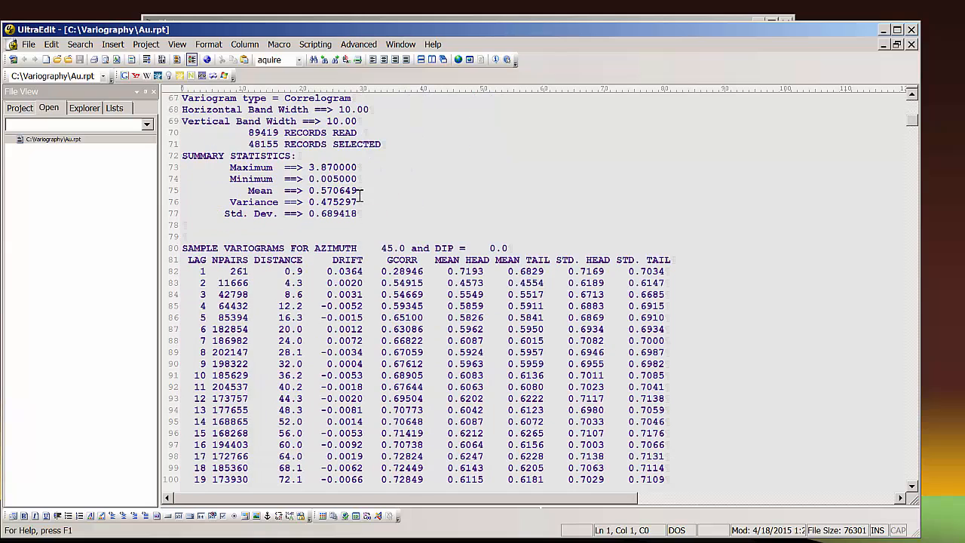
scroll(360, 195, "down", 1)
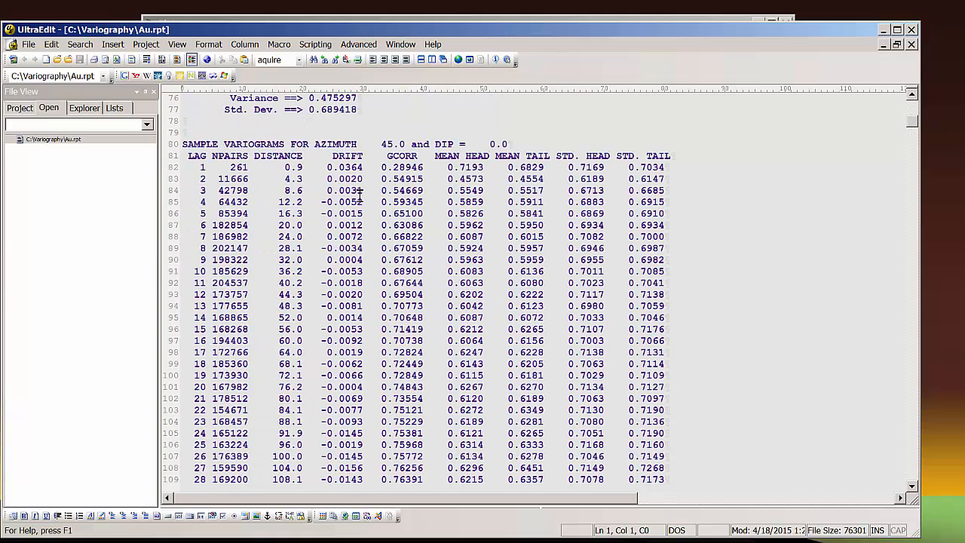
scroll(360, 194, "up", 1)
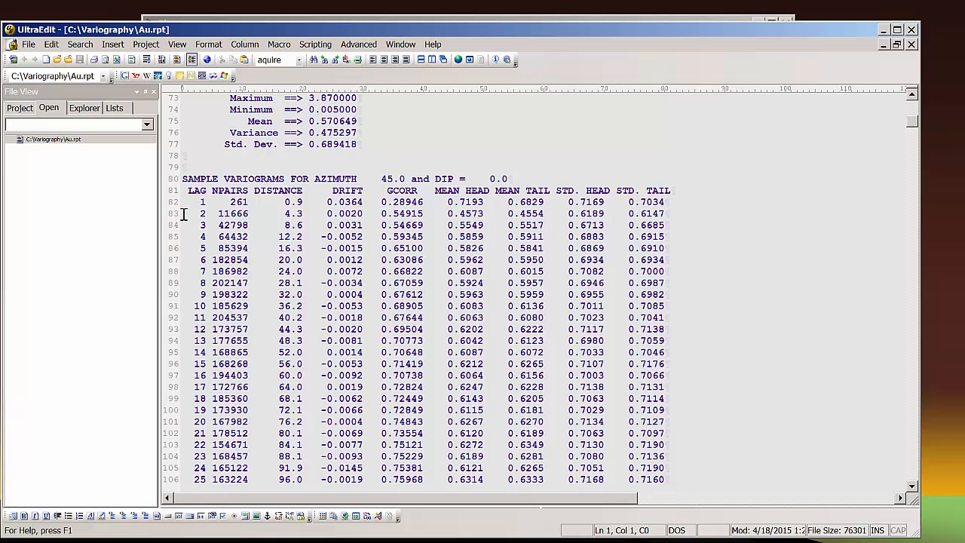
Highlight the lag 2 row of the azimuth 45.0 table to examine its pairs and statistics, and close the report.
left_click_drag(182, 214, 679, 214)
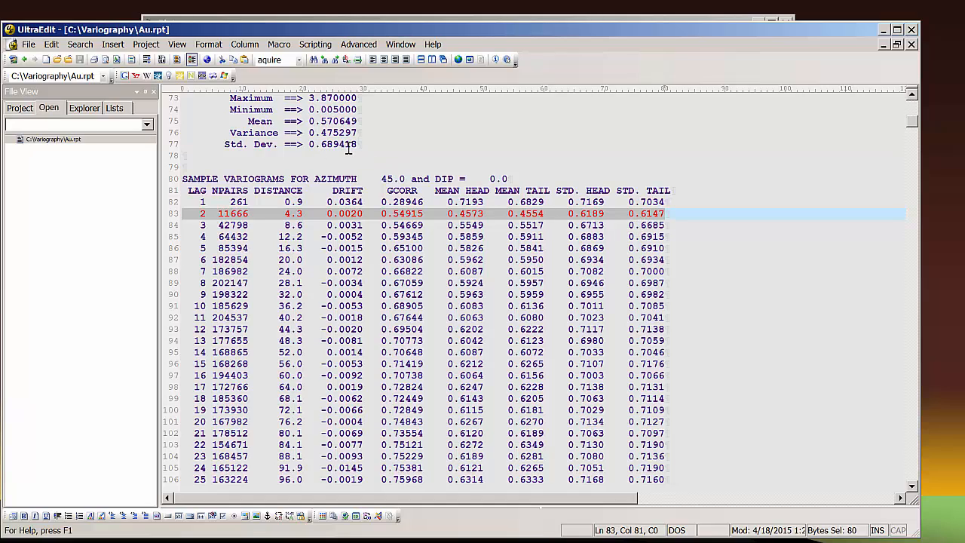
left_click(193, 238)
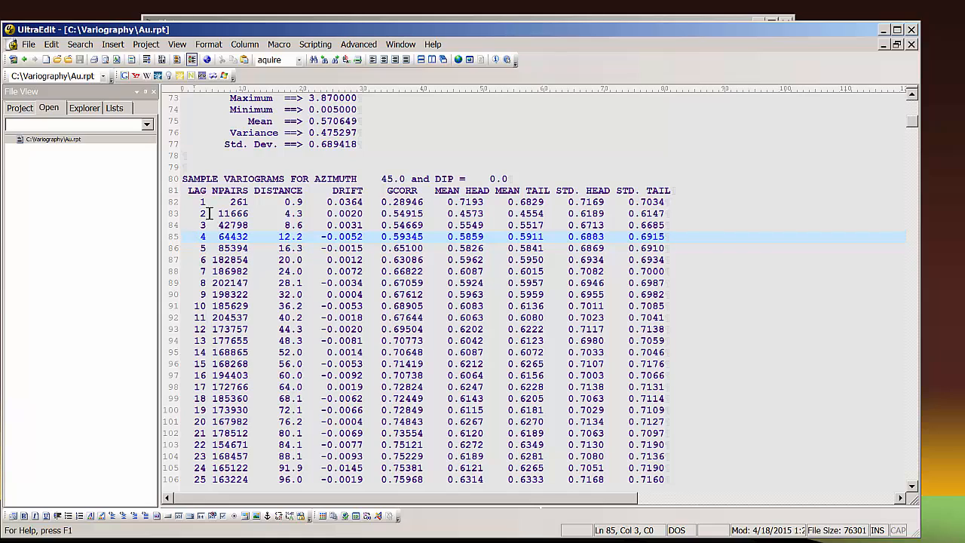
left_click_drag(194, 213, 684, 213)
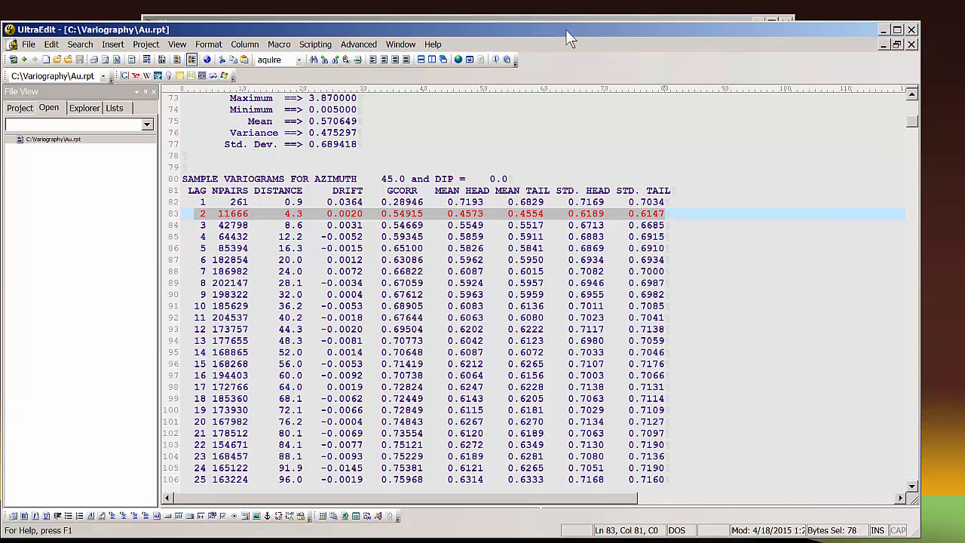
left_click(912, 29)
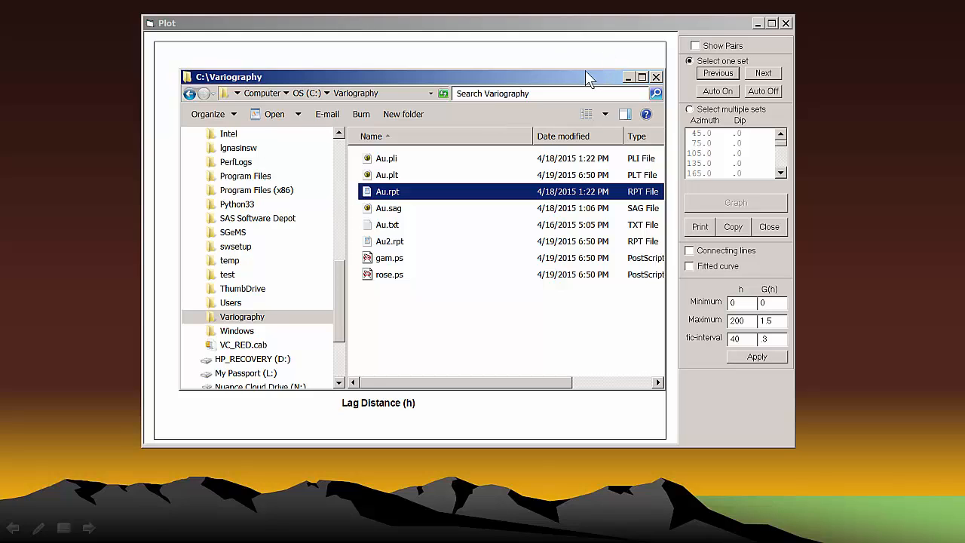
Return from the azimuth 225 plot to the model setup and set the minimum number of pairs to 12000.
left_click(655, 76)
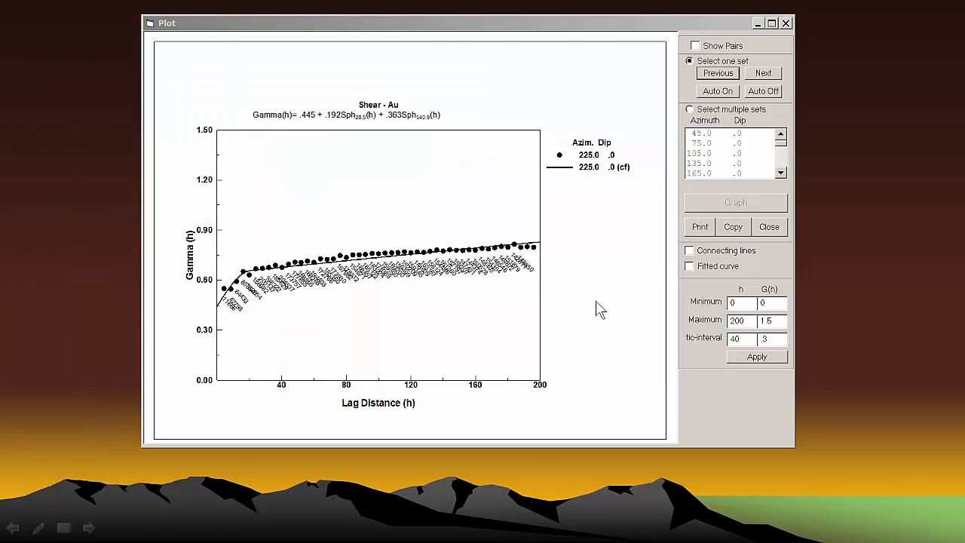
left_click(766, 229)
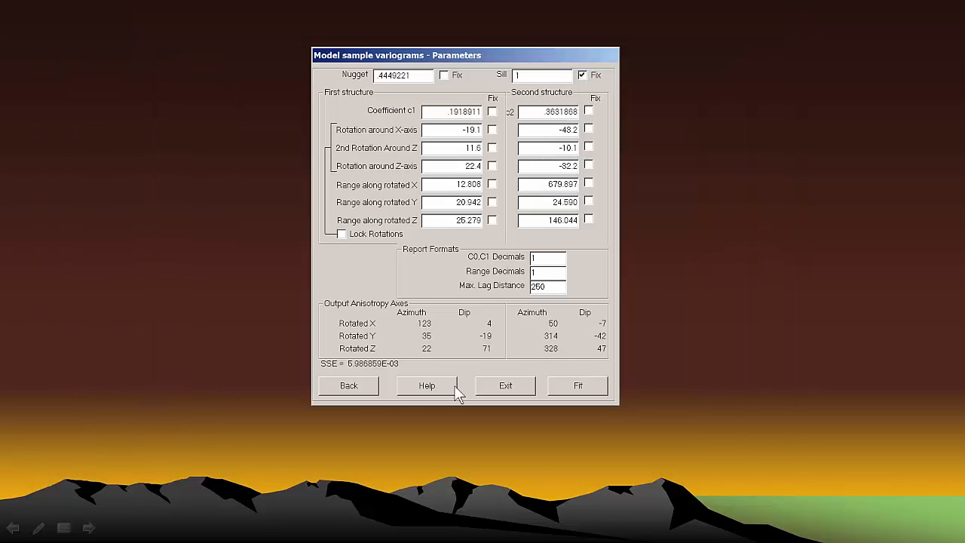
left_click(349, 386)
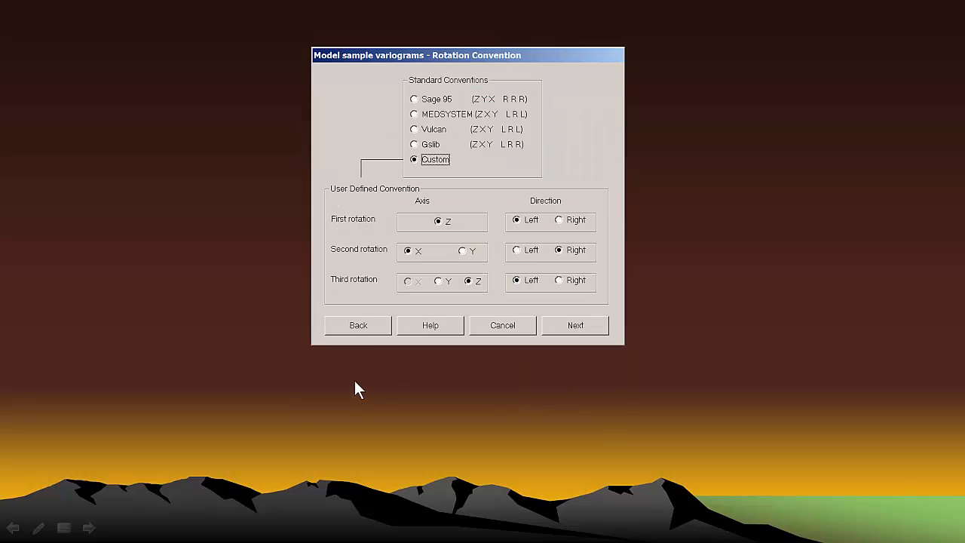
left_click(358, 325)
left_click_drag(457, 220, 505, 220)
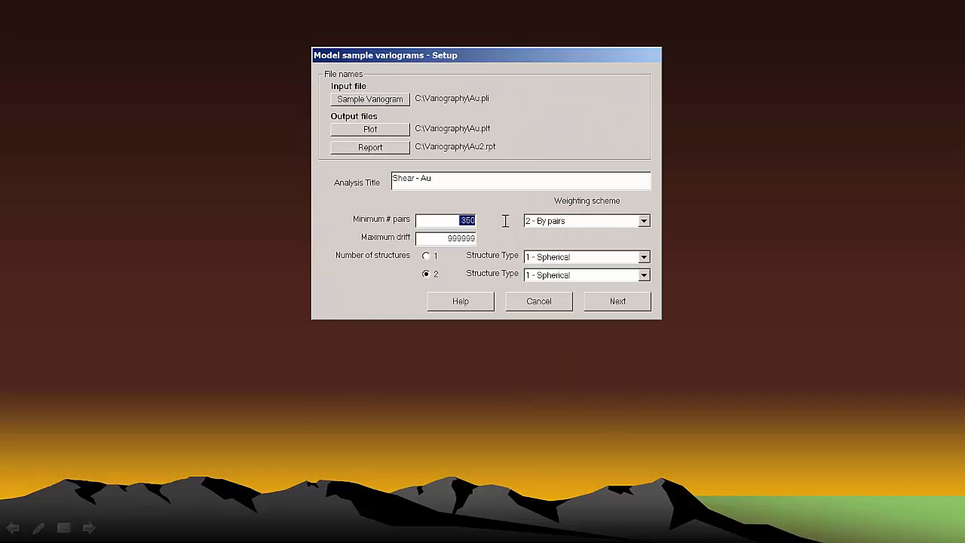
type("12000")
Refit the two spherical structures with the custom rotation convention, overwriting the existing plot file Au.plt and report Au2.rpt.
left_click(617, 301)
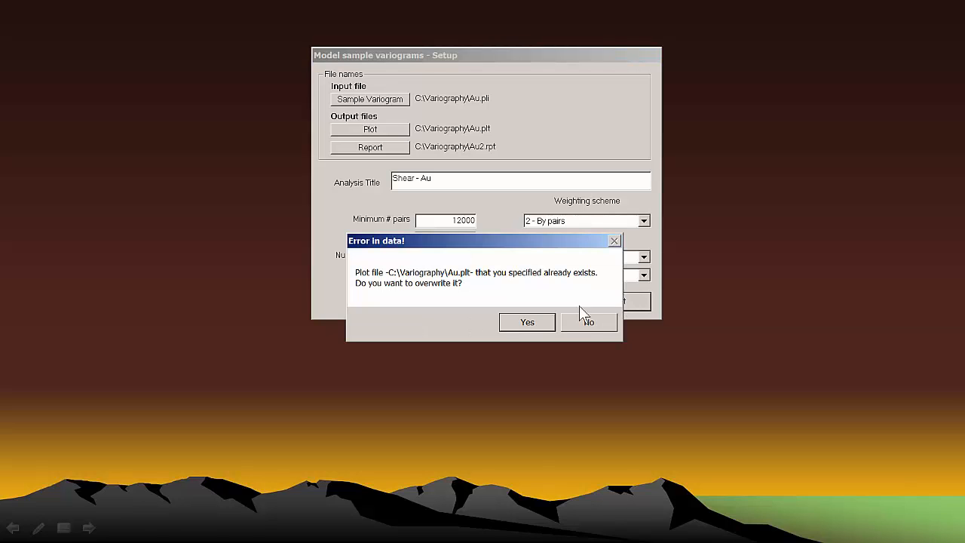
left_click(520, 322)
left_click(522, 321)
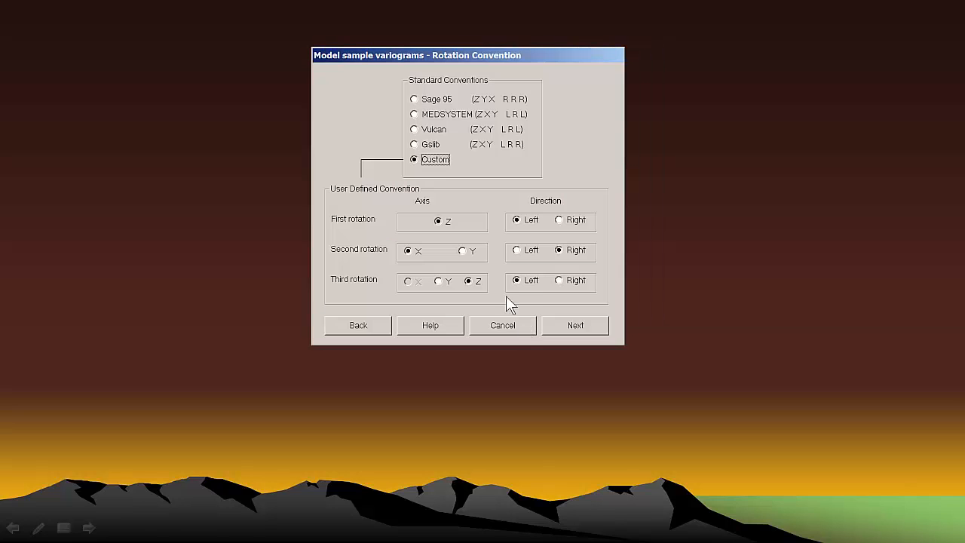
left_click(556, 327)
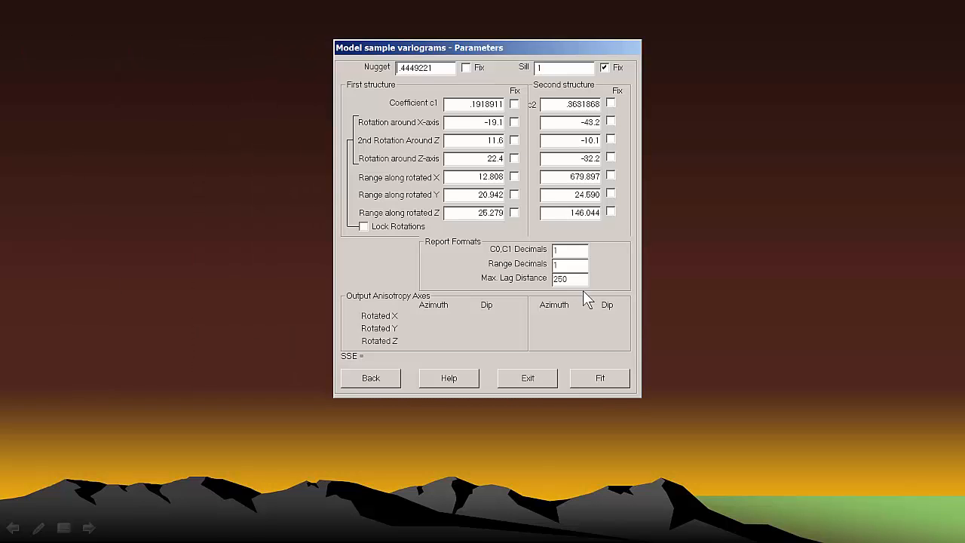
left_click(600, 380)
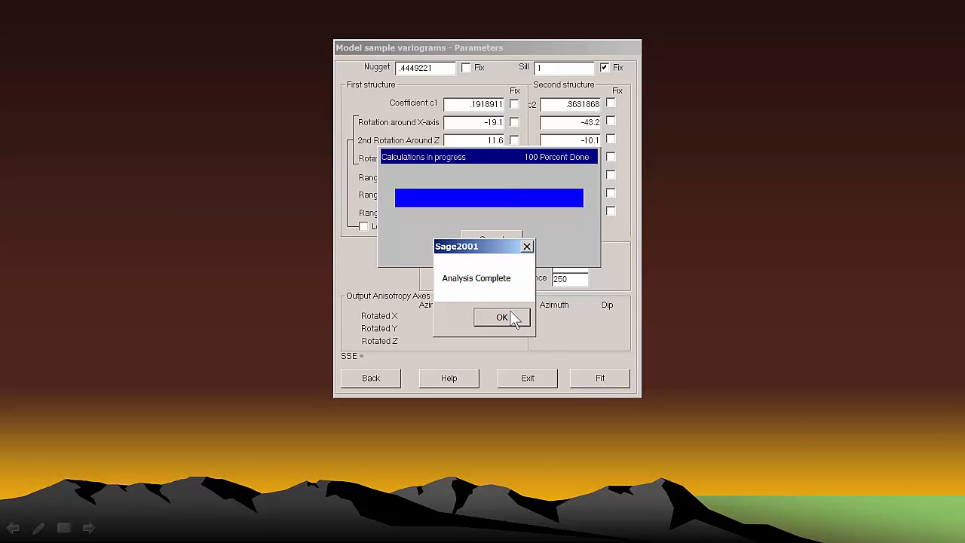
left_click(502, 317)
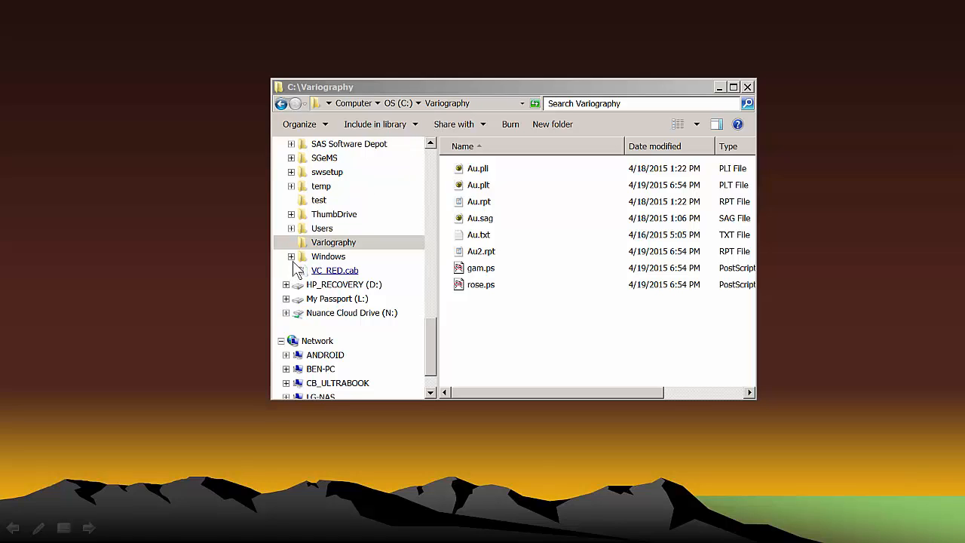
Open gam.ps from the C:\Variography folder in GSview and enlarge its window to full screen.
double_click(483, 269)
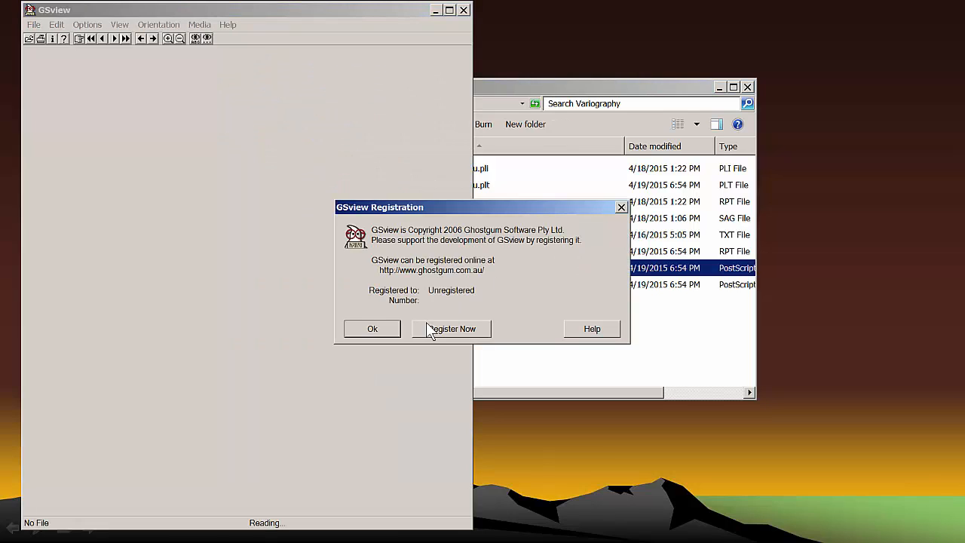
left_click(373, 329)
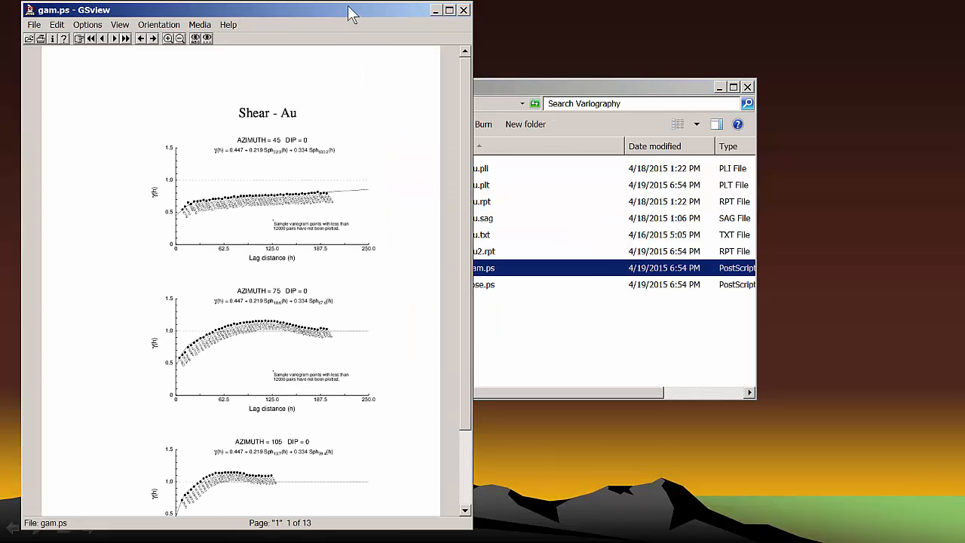
double_click(372, 10)
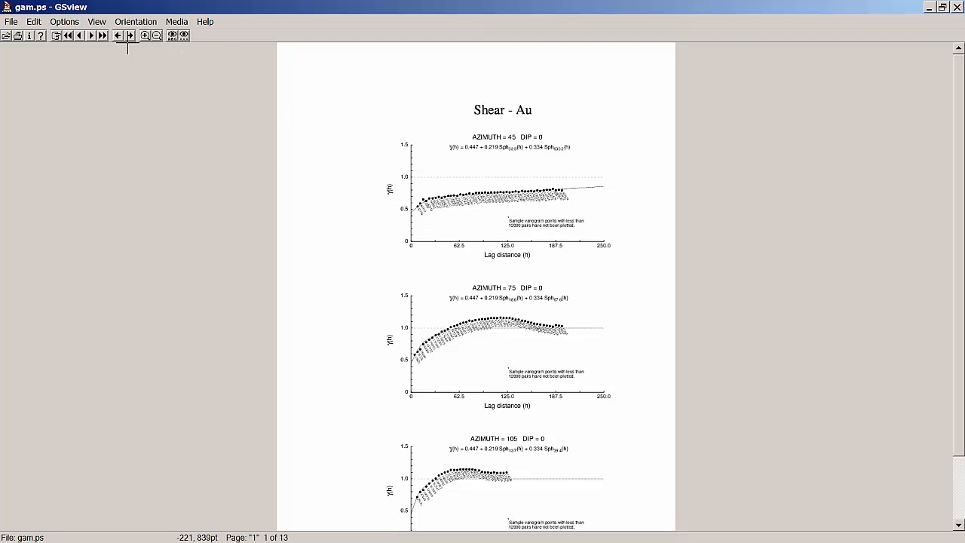
Page through all 13 pages of gam.ps to examine the directional variogram fits, and close the file.
left_click(130, 35)
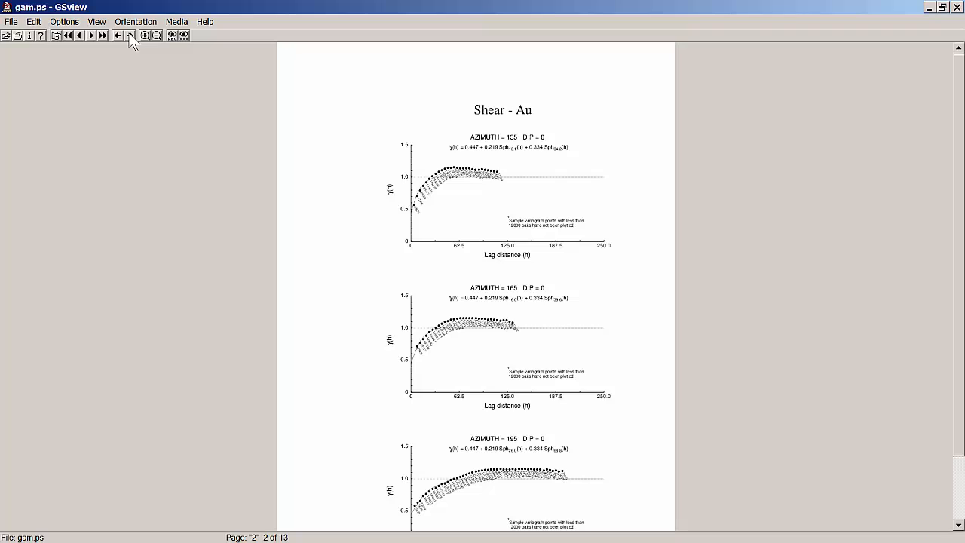
left_click(129, 36)
left_click(130, 36)
left_click(130, 35)
left_click(130, 35)
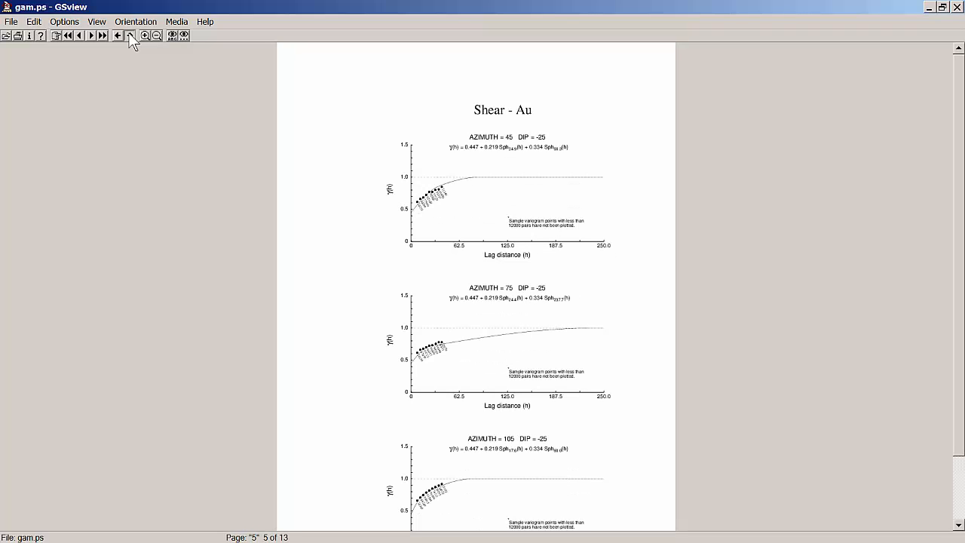
left_click(129, 35)
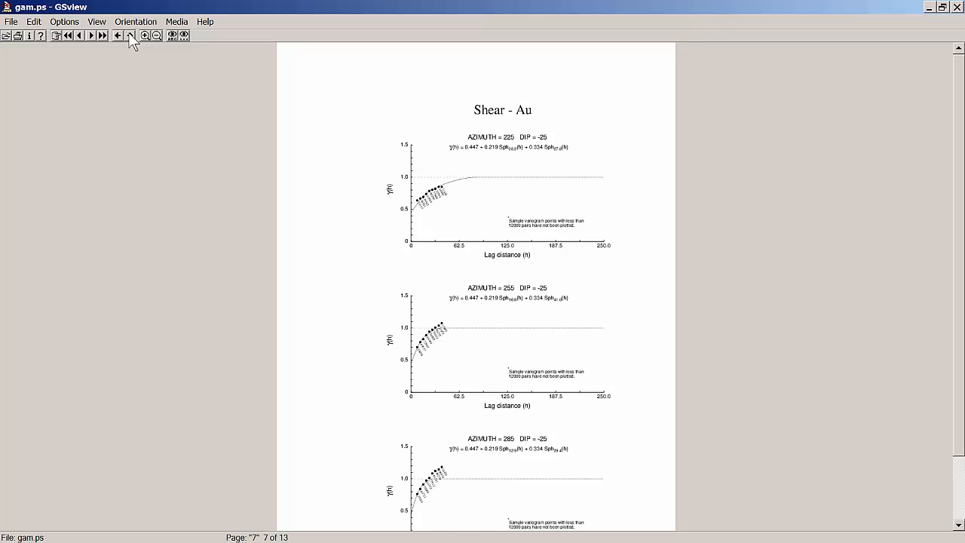
left_click(129, 36)
left_click(130, 36)
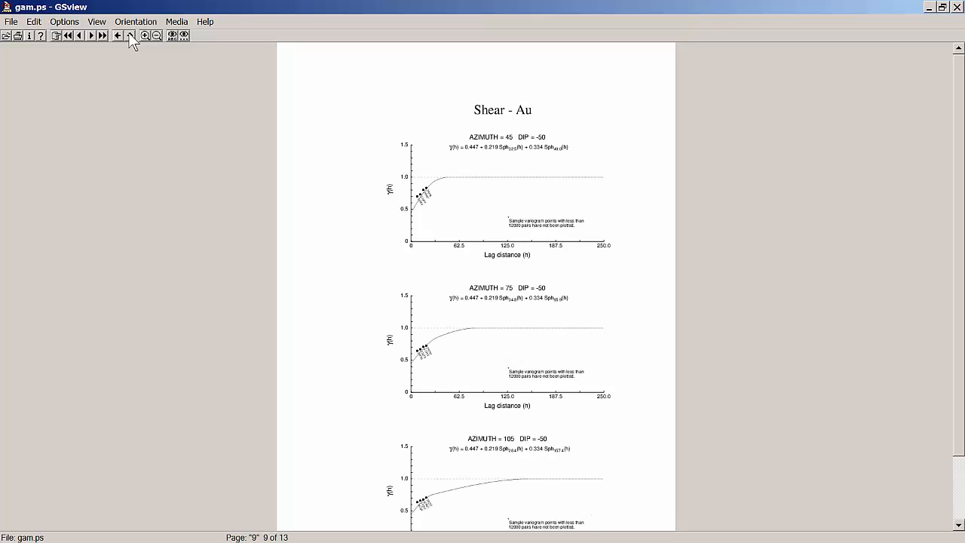
left_click(130, 36)
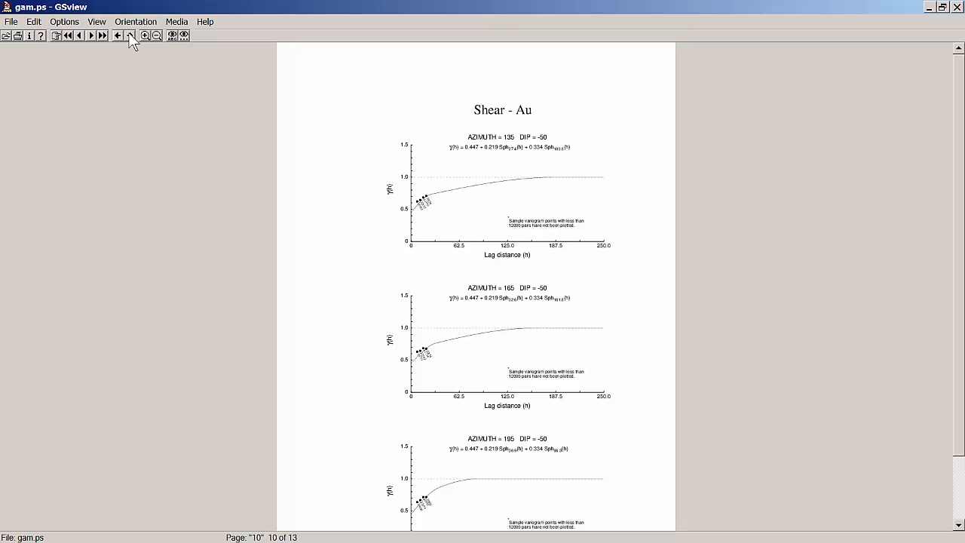
left_click(129, 35)
left_click(130, 35)
left_click(130, 36)
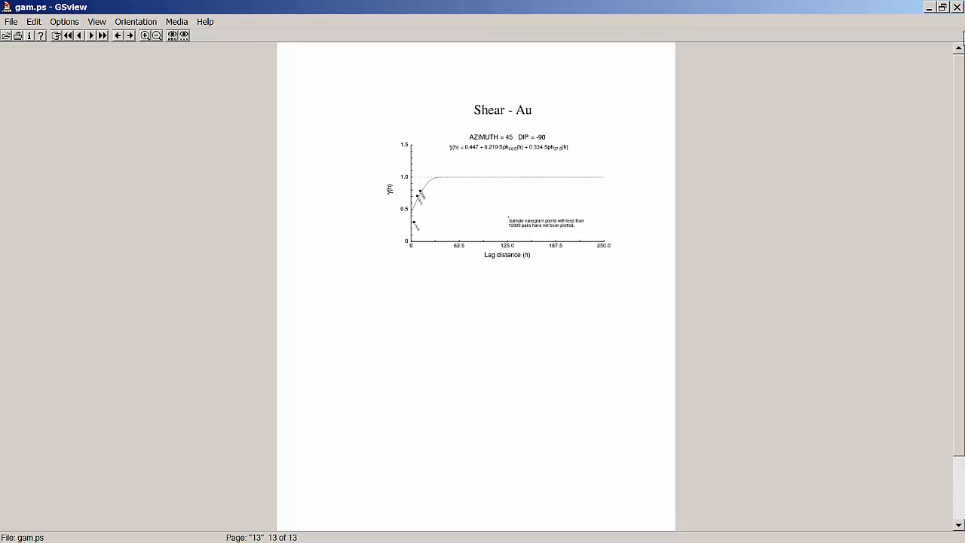
left_click(957, 7)
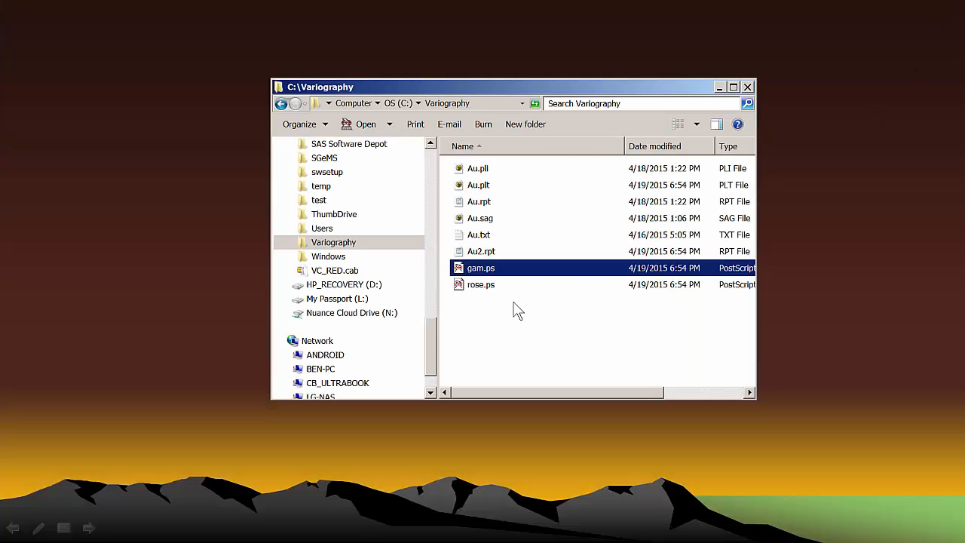
Open rose.ps in GSview and examine the model parameters and Structure Number 1 rose diagrams dipping 0, 30 and 60 degrees.
left_click(476, 286)
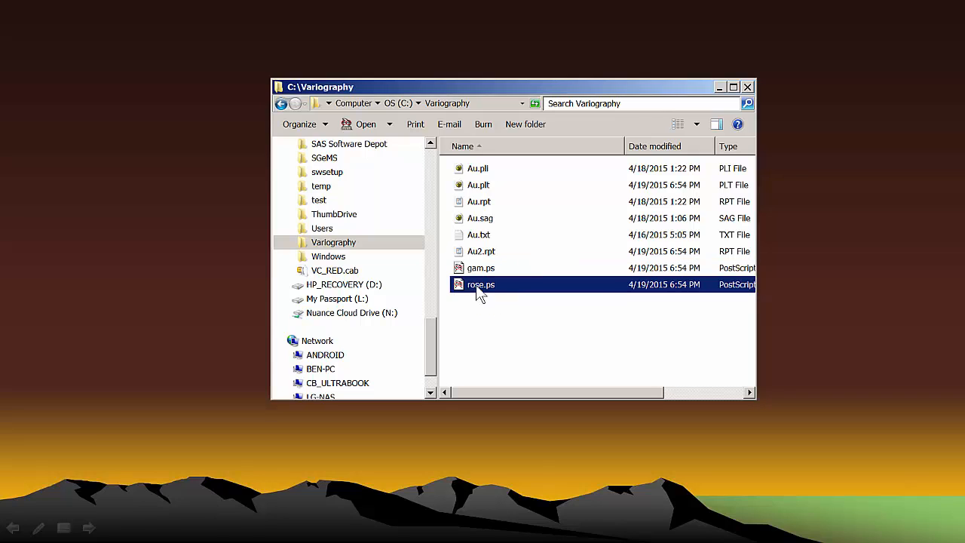
double_click(477, 287)
left_click(384, 327)
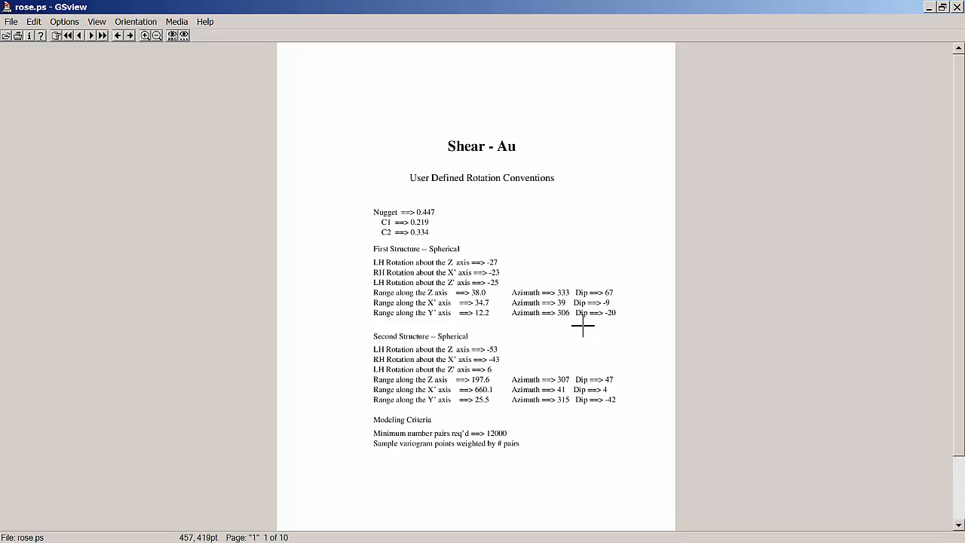
left_click(129, 35)
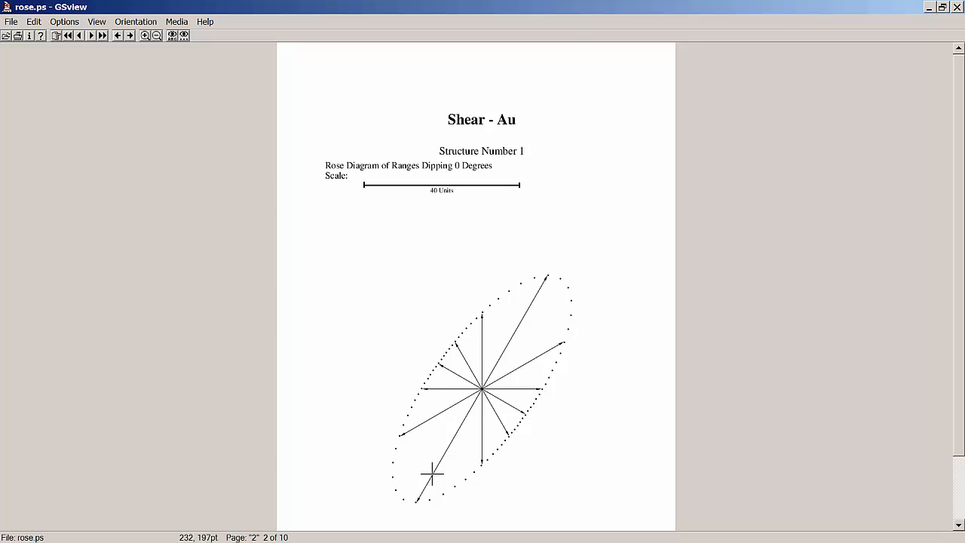
left_click(128, 37)
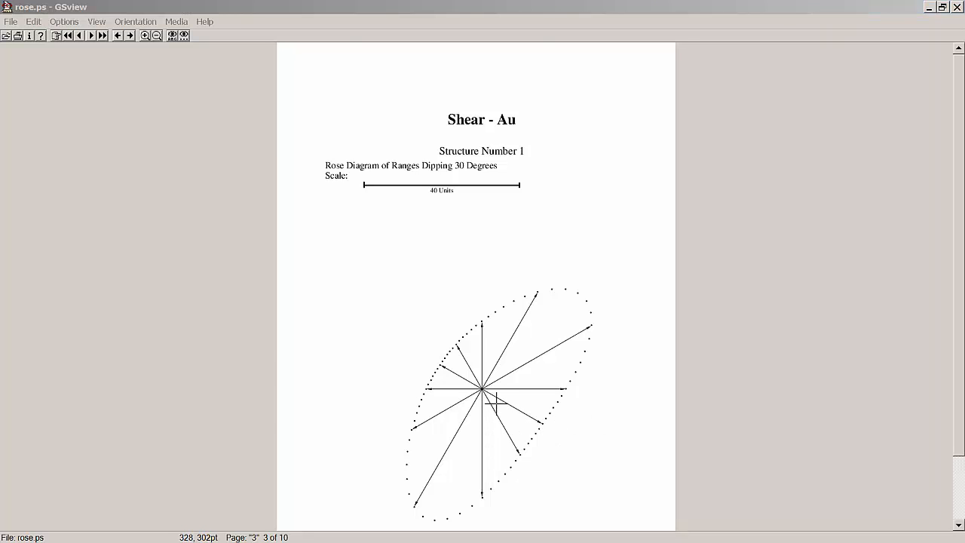
left_click(130, 35)
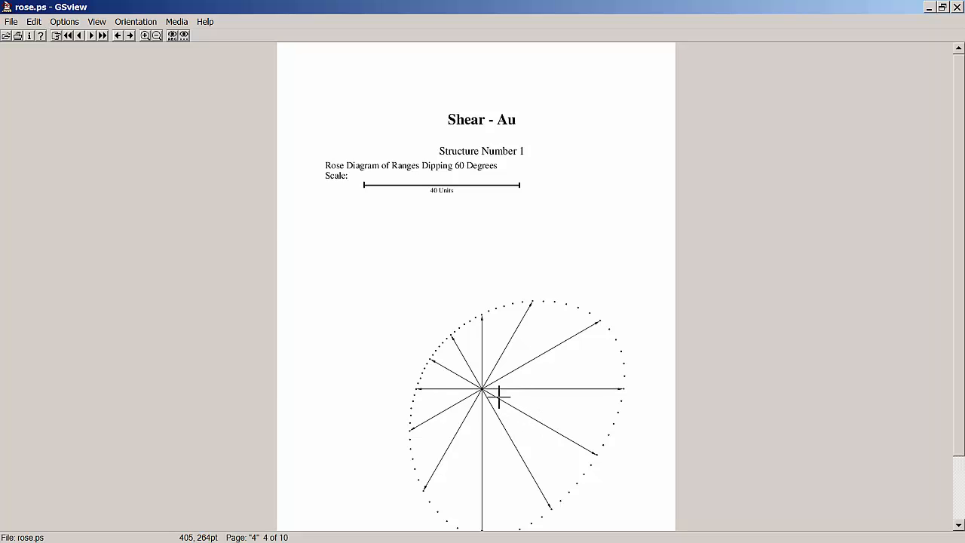
Examine the Structure Number 2 rose diagrams dipping 0, 30 and 60 degrees and the horizontal slices through the ellipsoids.
left_click(129, 35)
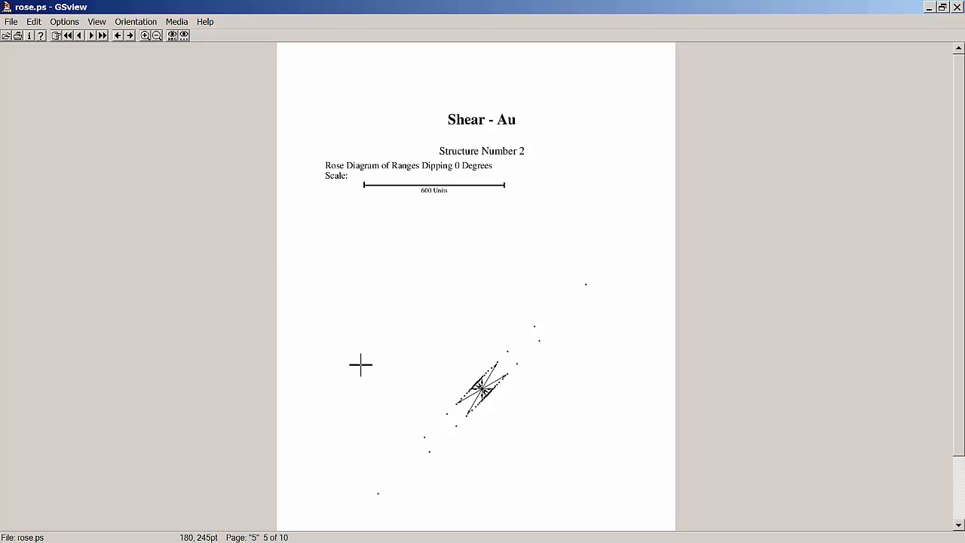
left_click(129, 36)
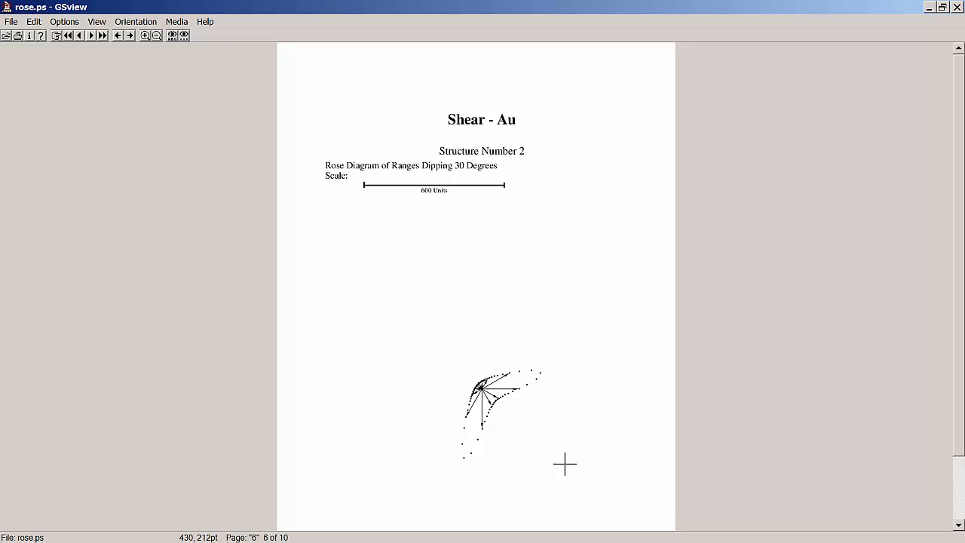
left_click(129, 36)
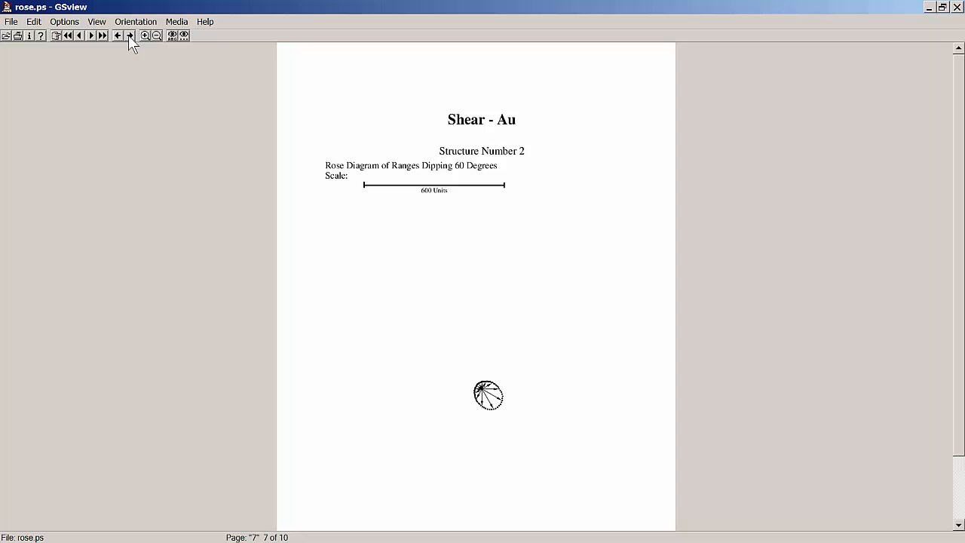
left_click(129, 35)
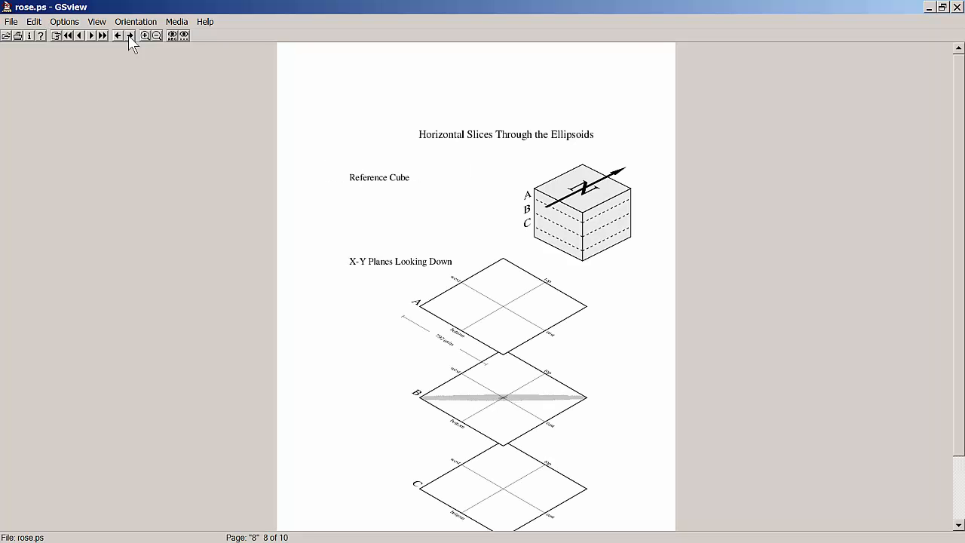
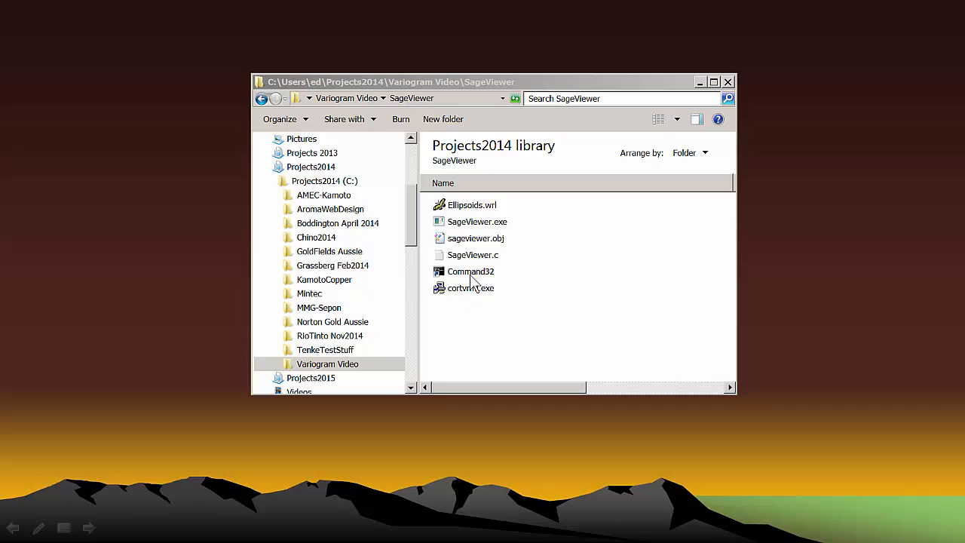
Open the Command32 prompt from the SageViewer folder and show the rose.ps parameter page in a reduced GSview window beside it.
left_click(471, 273)
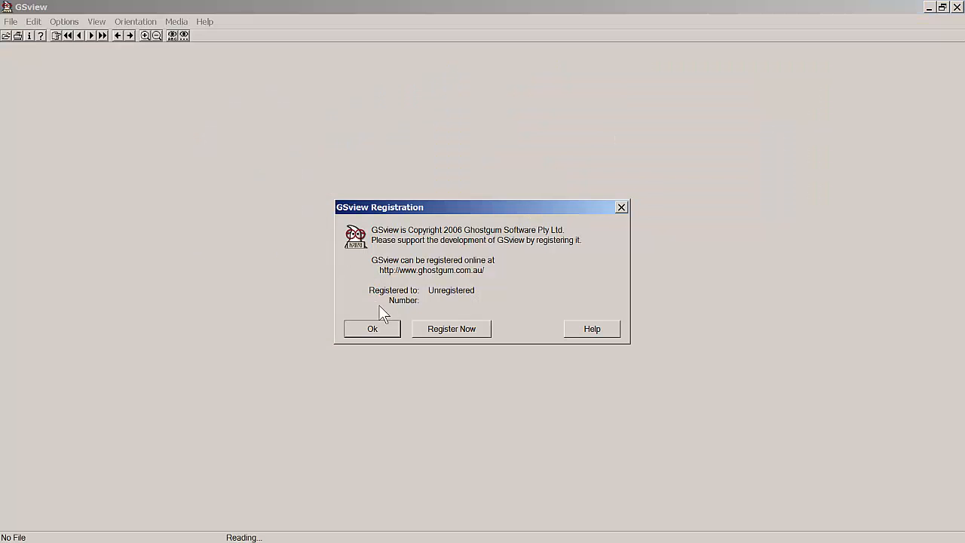
left_click(381, 330)
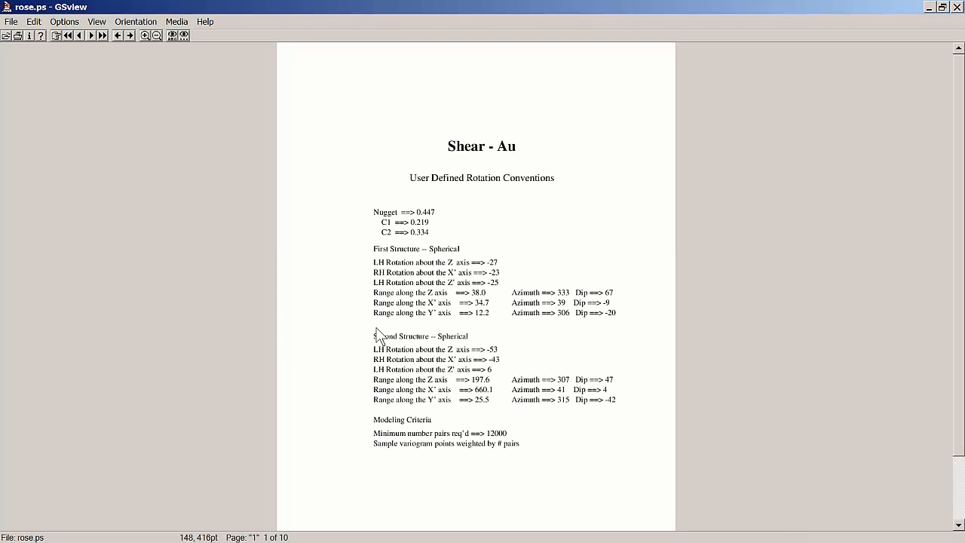
left_click(942, 6)
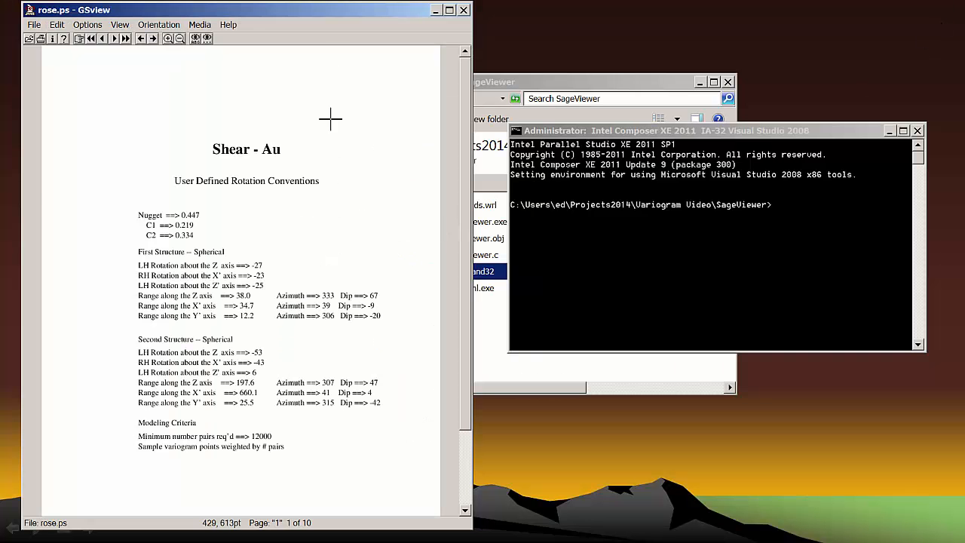
left_click_drag(317, 10, 290, 9)
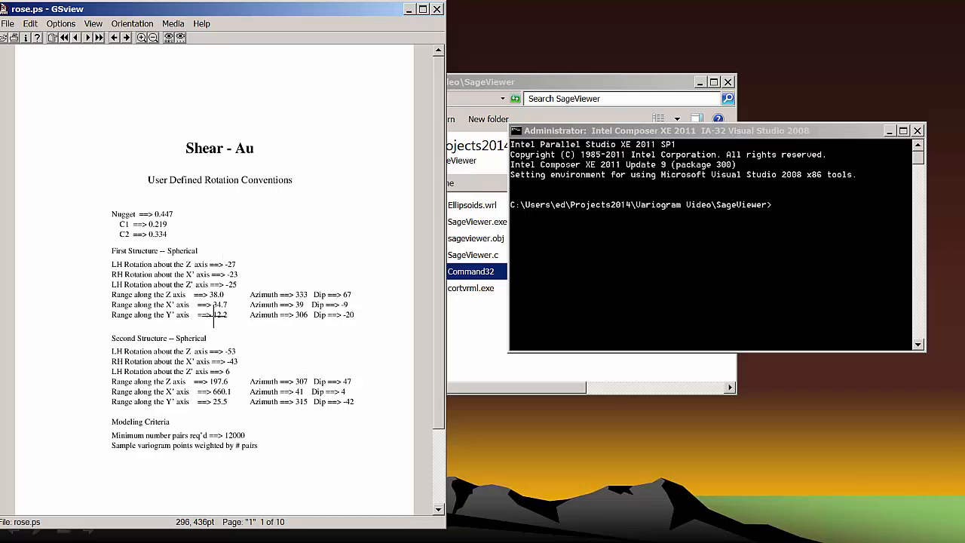
Position the command prompt beside the rose.ps page and run sageviewer in it.
left_click_drag(838, 129, 789, 153)
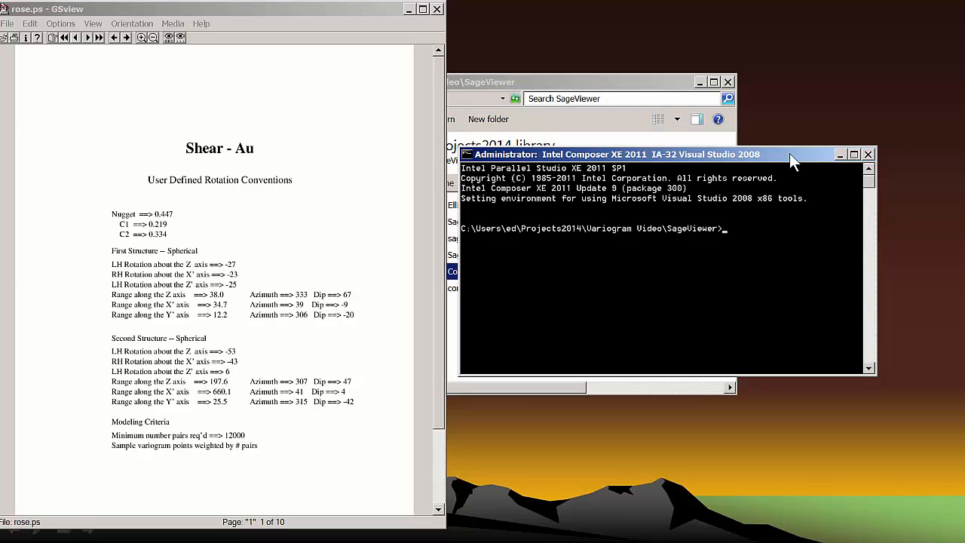
type("sageviewer")
key("Return")
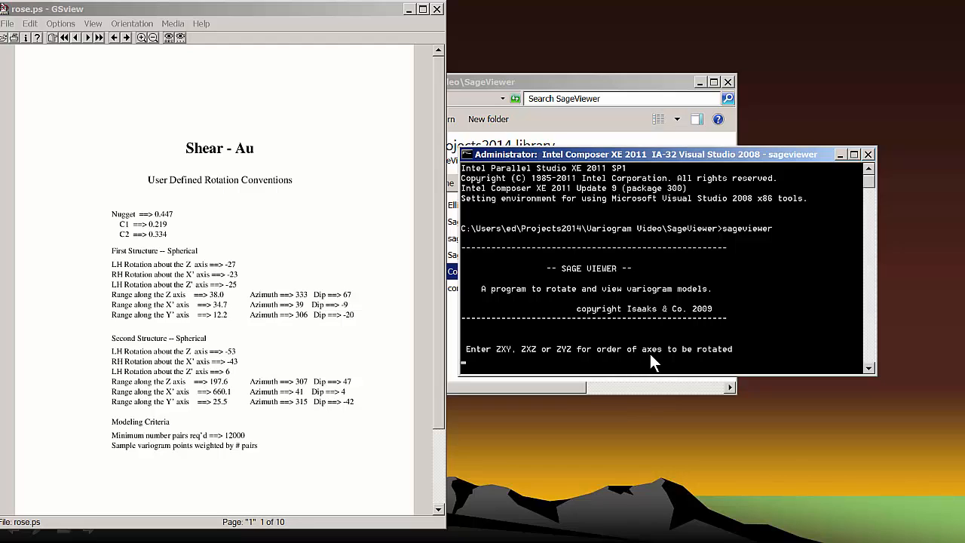
Choose the ZXZ rotation order and enter the first ellipsoid's axis lengths as X 35, Y 12 and Z 38.
type("zxz")
key("Return")
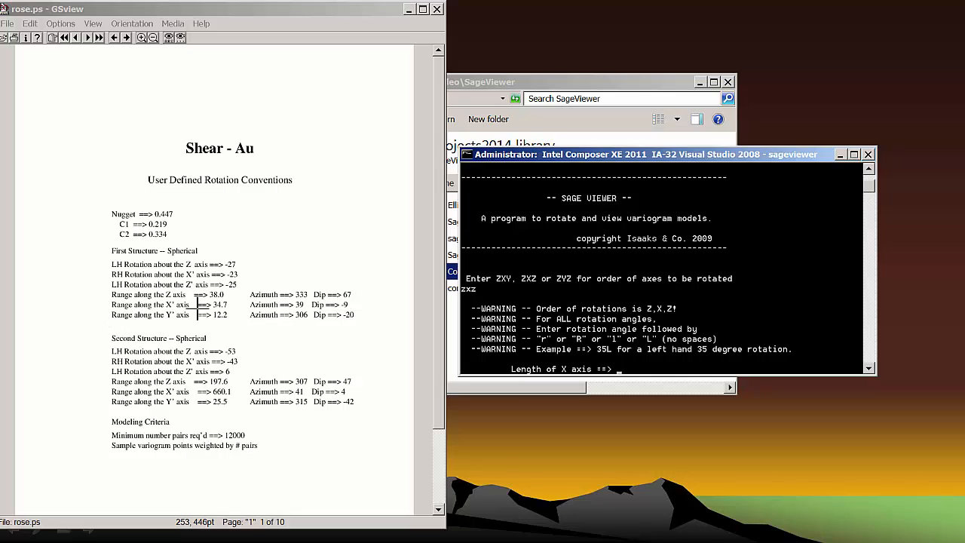
type("35")
key("Return")
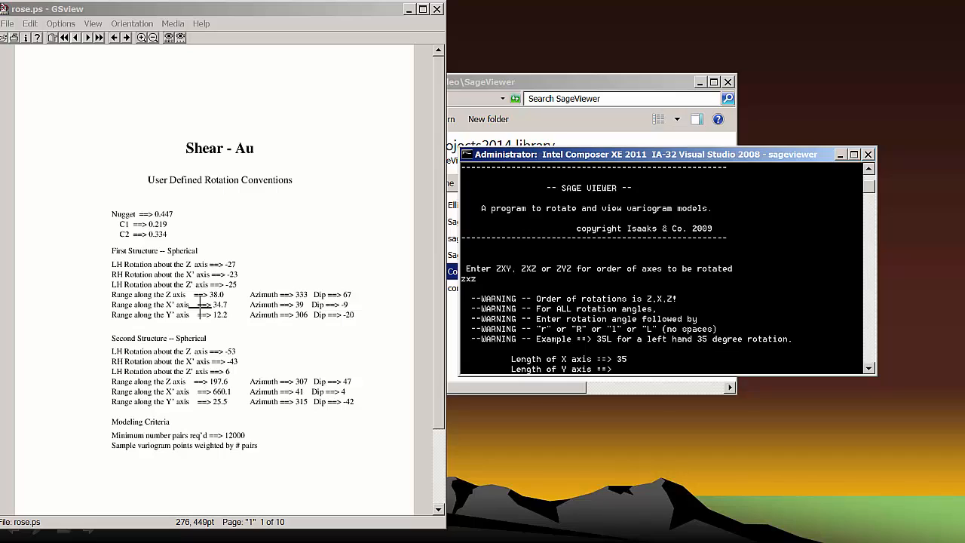
type("12")
key("Return")
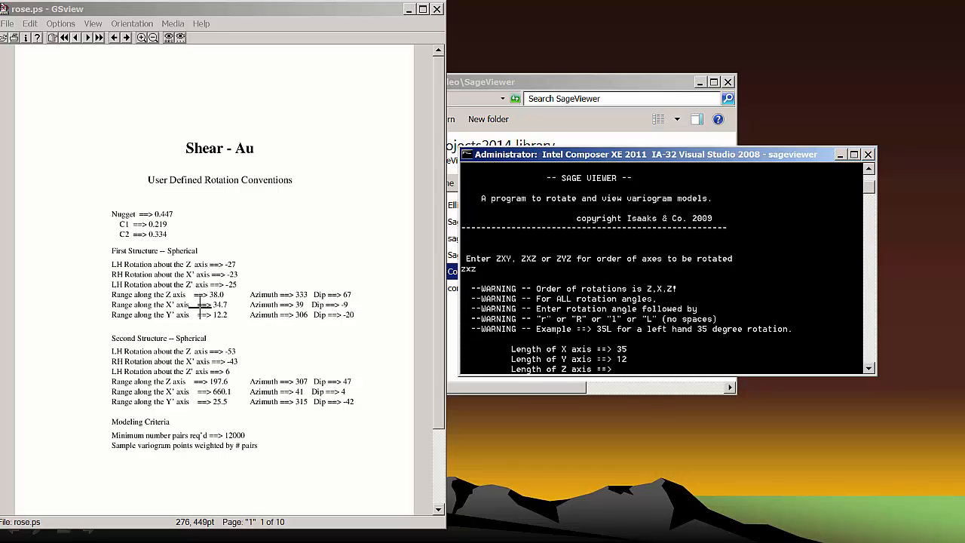
type("38")
key("Return")
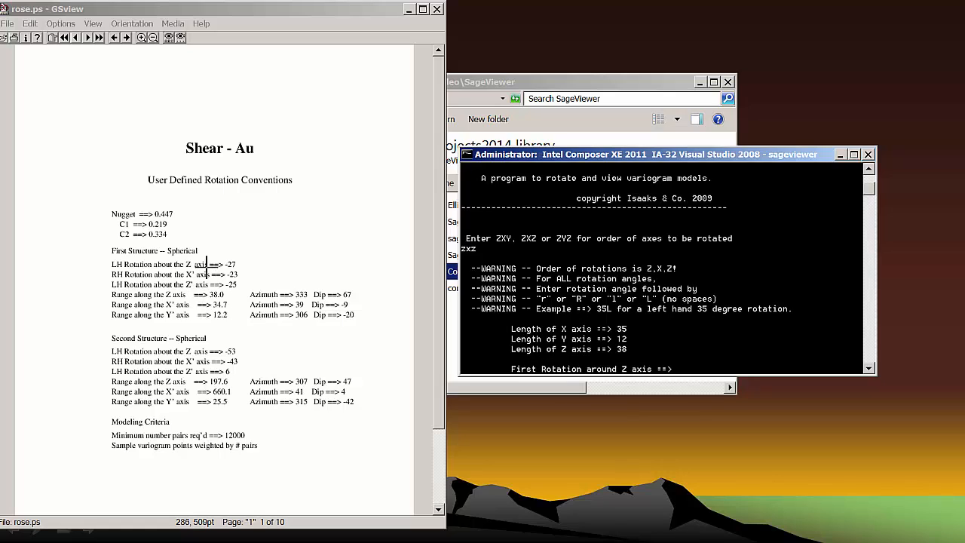
Enter the first ellipsoid's rotations as -27 left about Z, -23 right about X and -25 left about Z.
type("-27l")
key("Return")
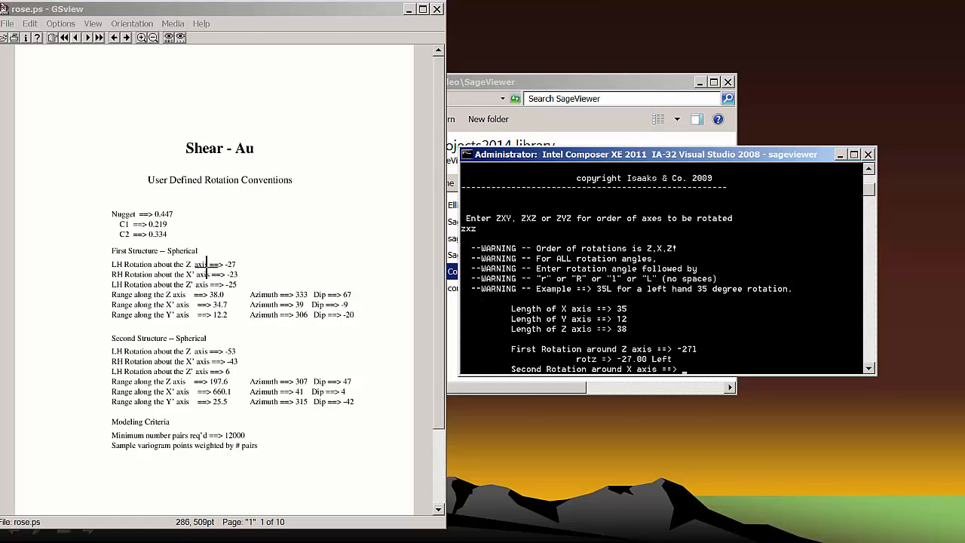
type("-23r")
key("Return")
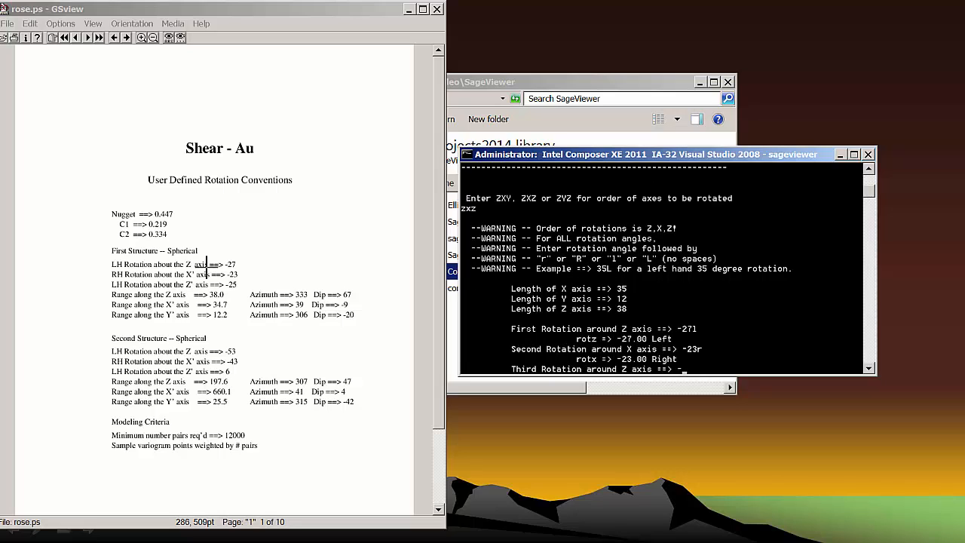
type("-251")
key("Return")
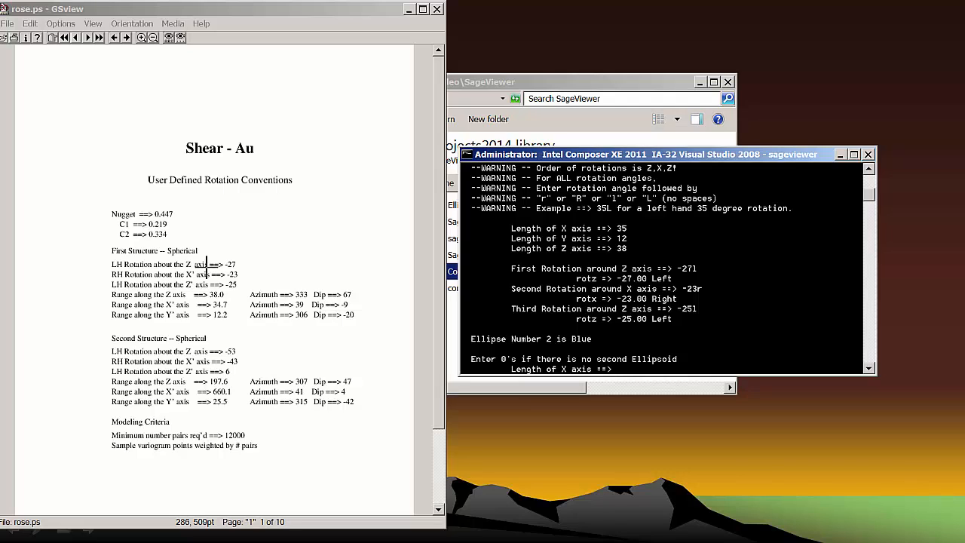
Enter the second ellipsoid's axis lengths as X 660, Y 26 and Z 197.
type("660")
key("Return")
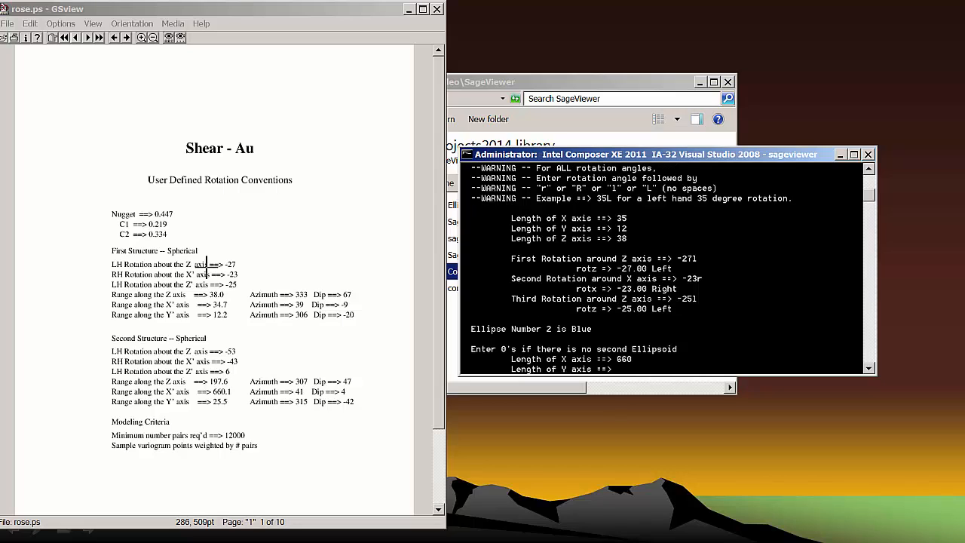
type("26")
key("Return")
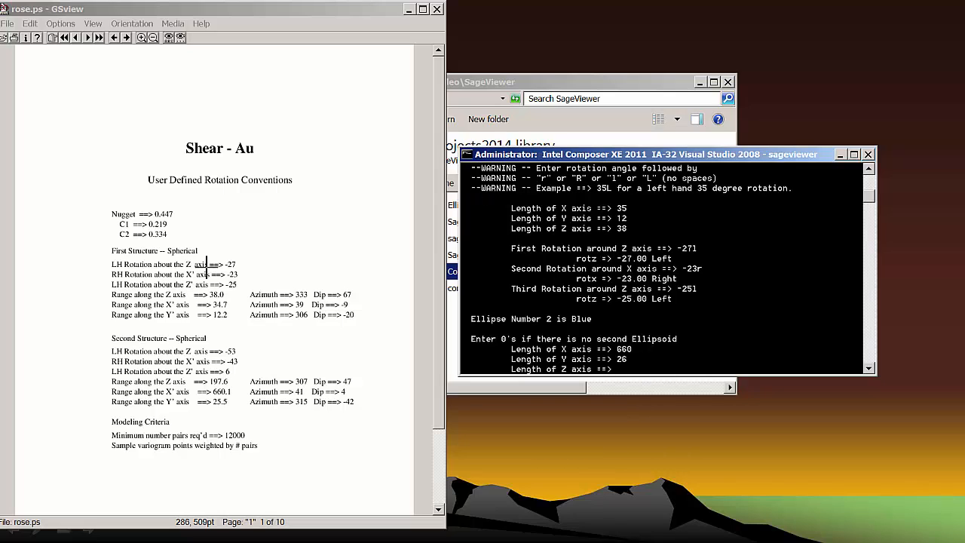
type("197")
key("Return")
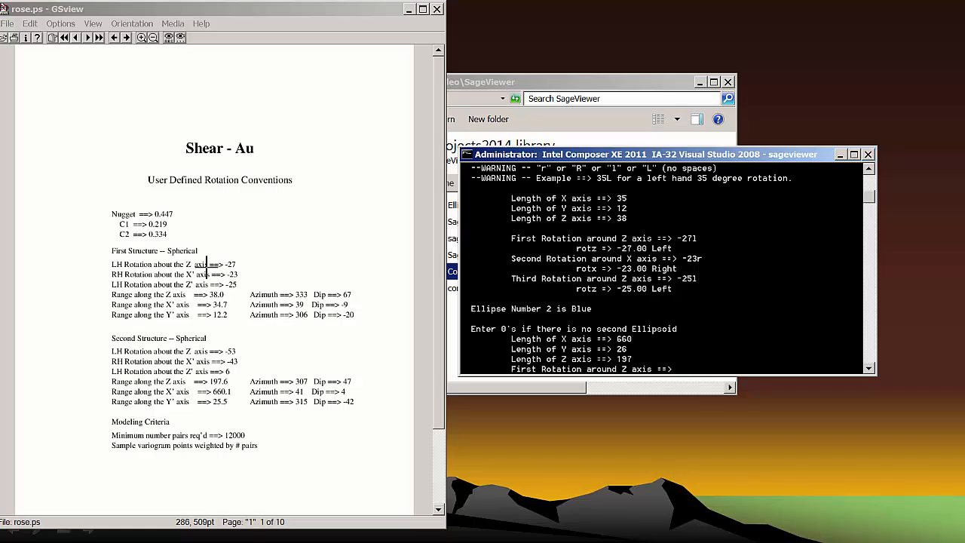
Enter the second ellipsoid's rotations as -53 left about Z, -43 right about X and 6 left about Z to generate the ellipsoid view.
type("-53")
type("l")
key("Return")
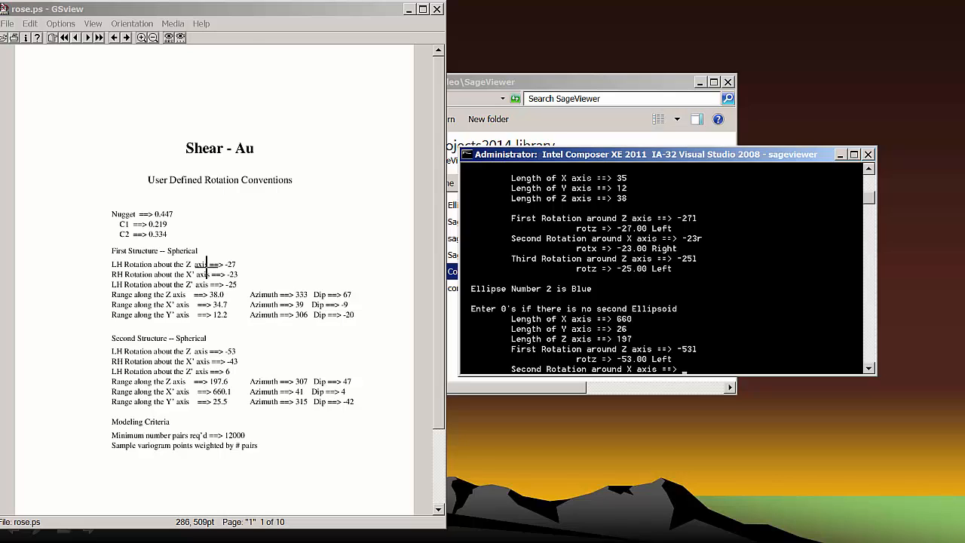
type("-43r")
key("Return")
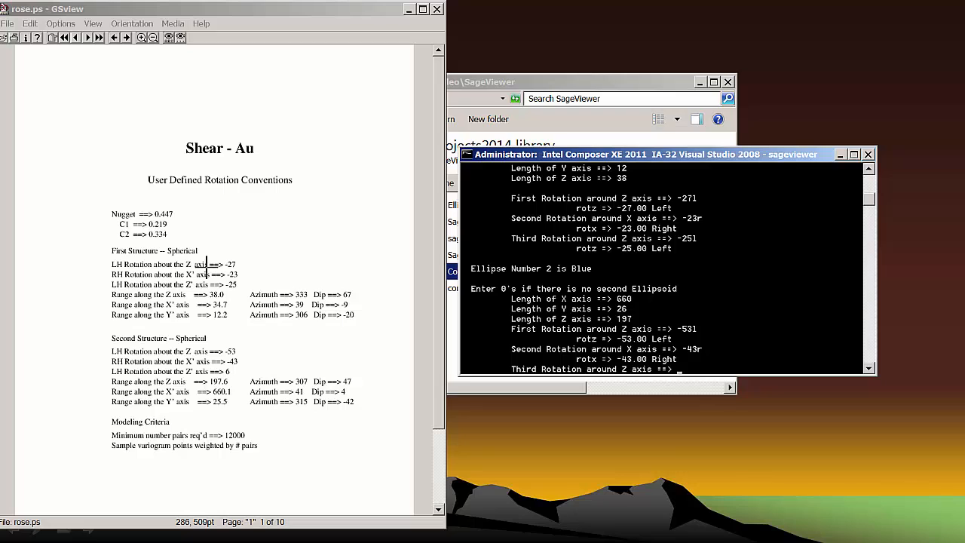
type("6l")
key("Return")
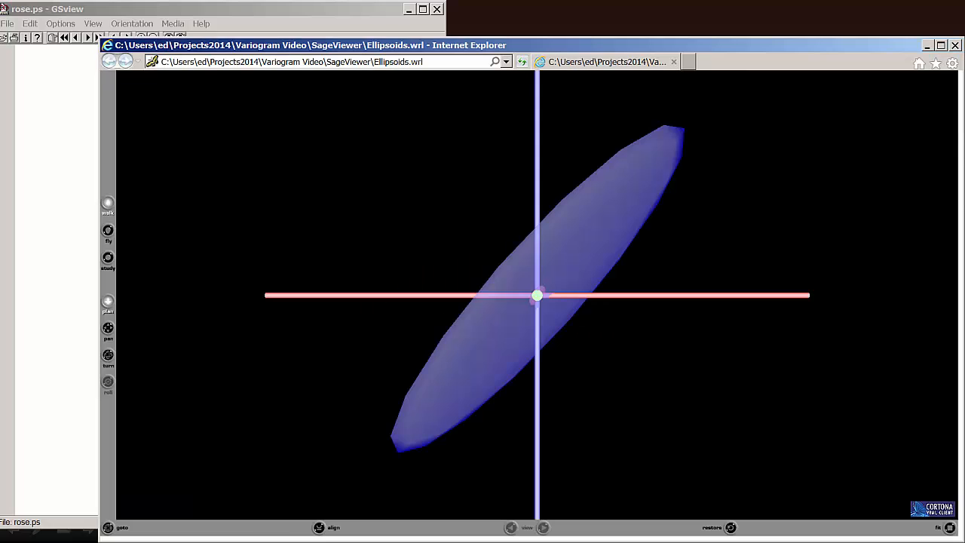
Maximize the Ellipsoids.wrl window, zoom out in study mode, and turn and roll the model until the Z axis stands upright.
left_click(941, 45)
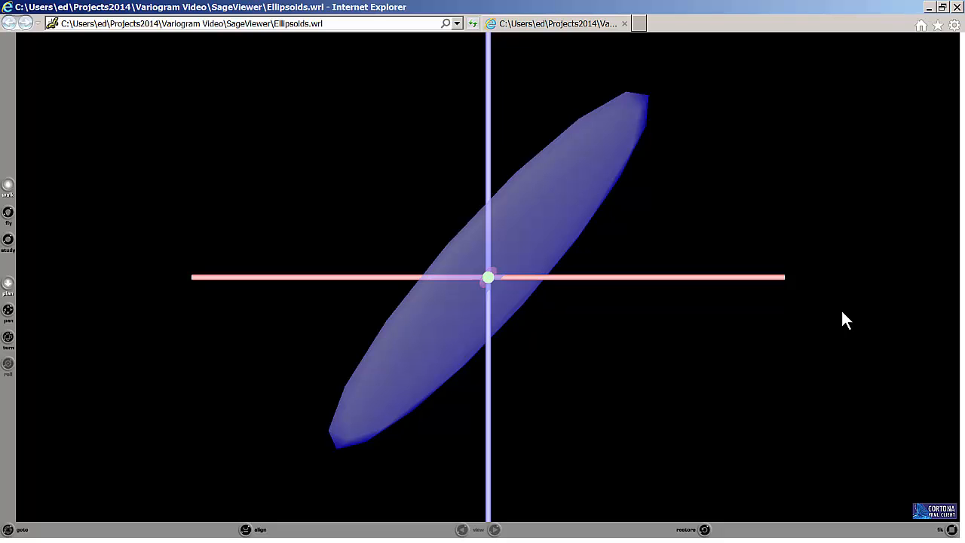
left_click(8, 241)
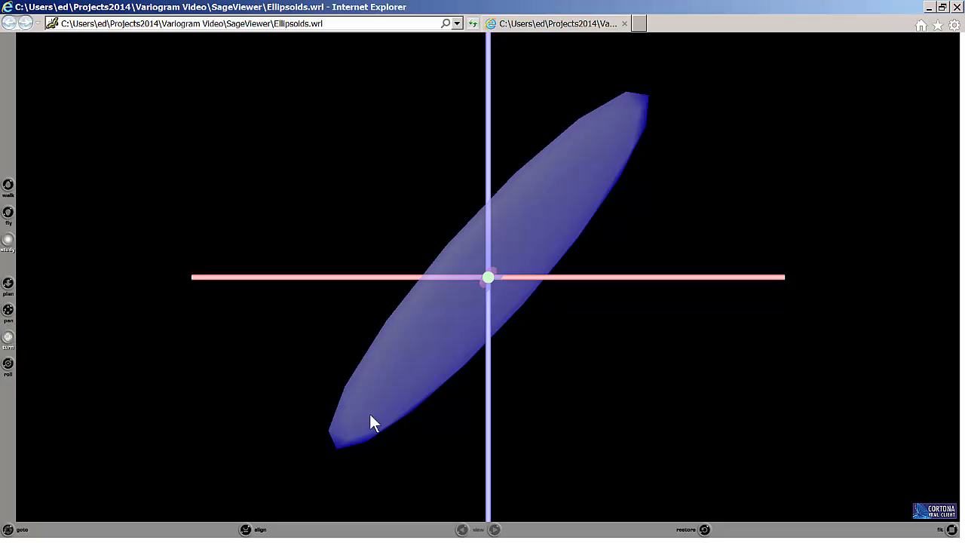
left_click(7, 283)
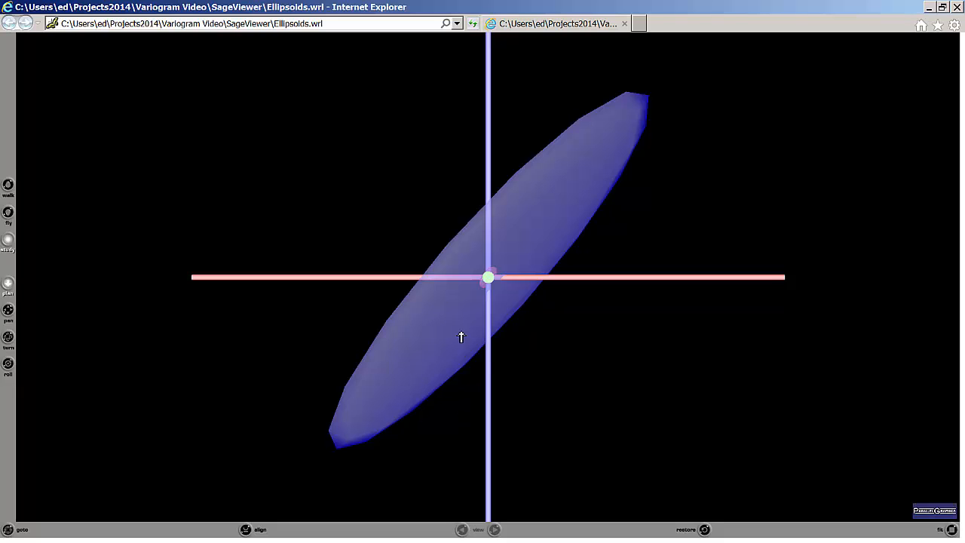
left_click_drag(461, 337, 482, 541)
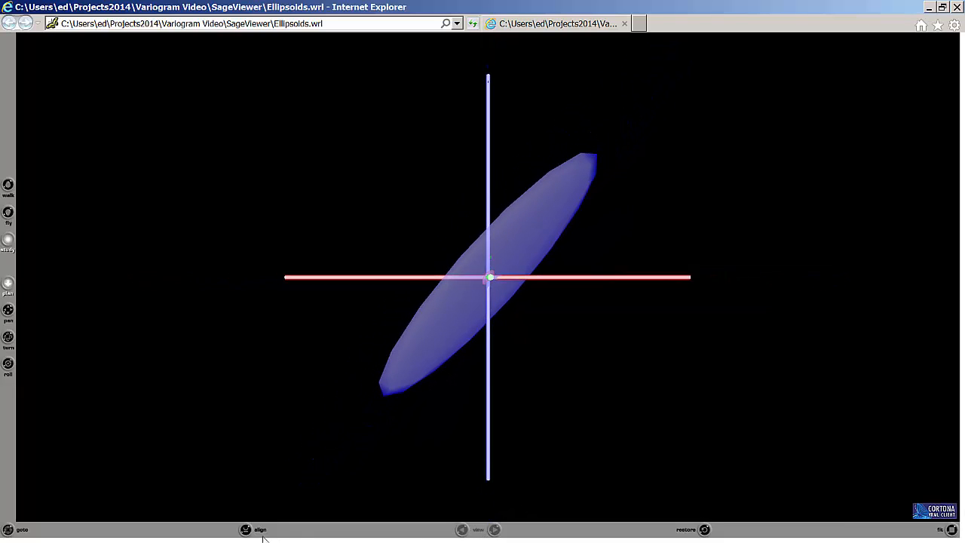
left_click(7, 337)
left_click_drag(501, 473, 623, 279)
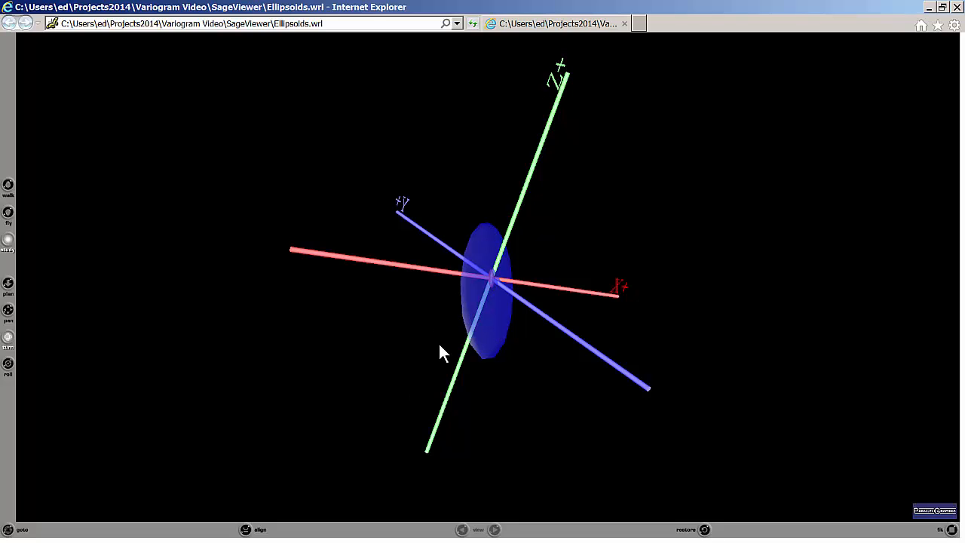
left_click(8, 364)
left_click_drag(223, 487, 388, 490)
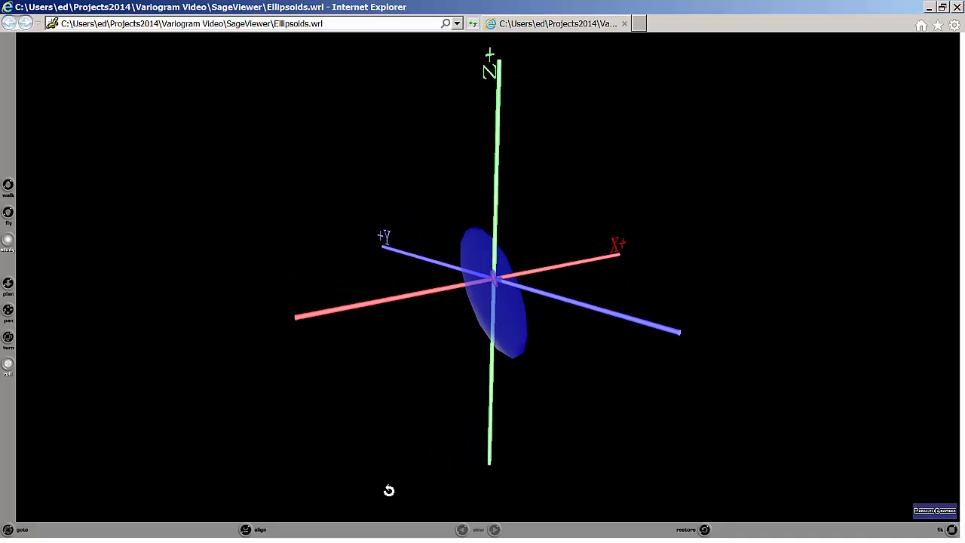
Examine the blue second-structure ellipsoid's shape and tilt against the X, Y and Z axes from several angles.
left_click(8, 336)
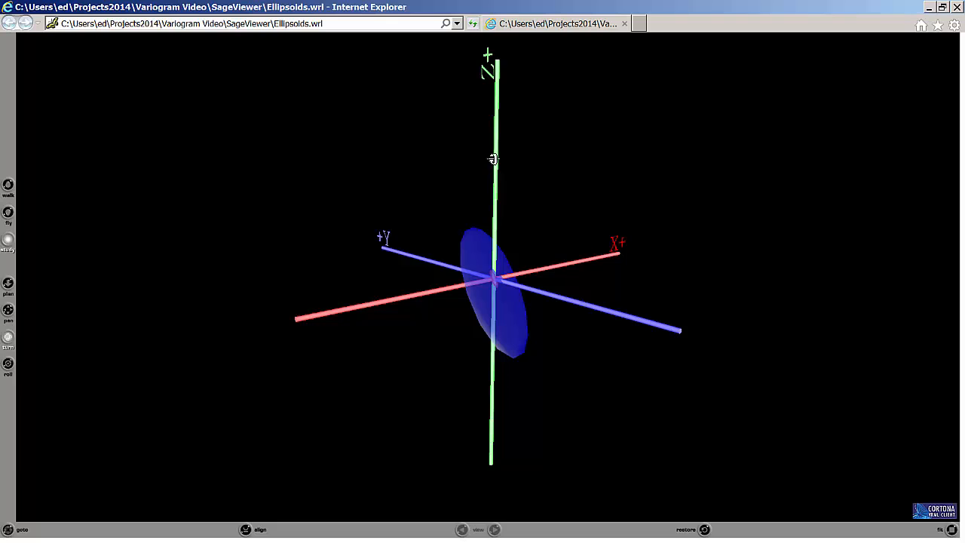
left_click_drag(491, 157, 466, 264)
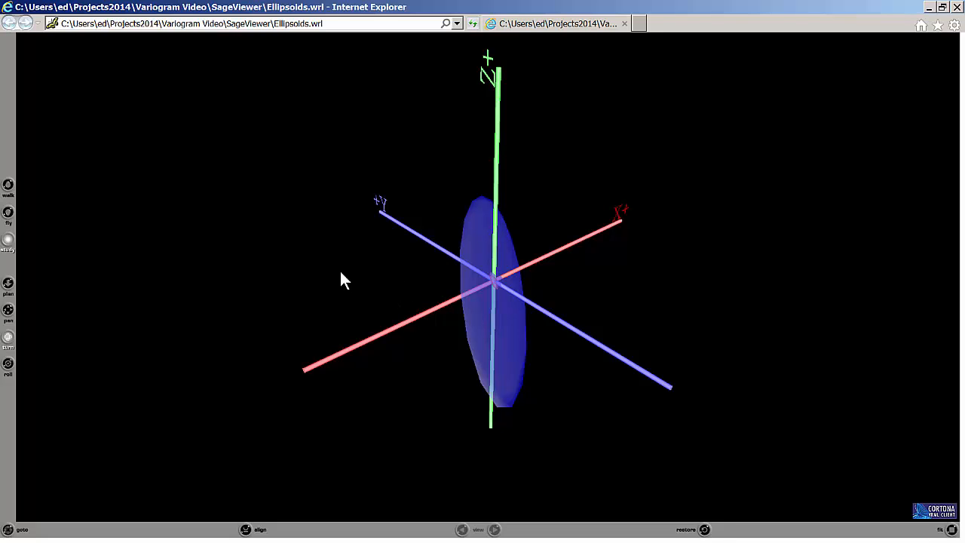
left_click_drag(341, 275, 448, 216)
left_click_drag(567, 485, 463, 461)
left_click_drag(465, 157, 493, 149)
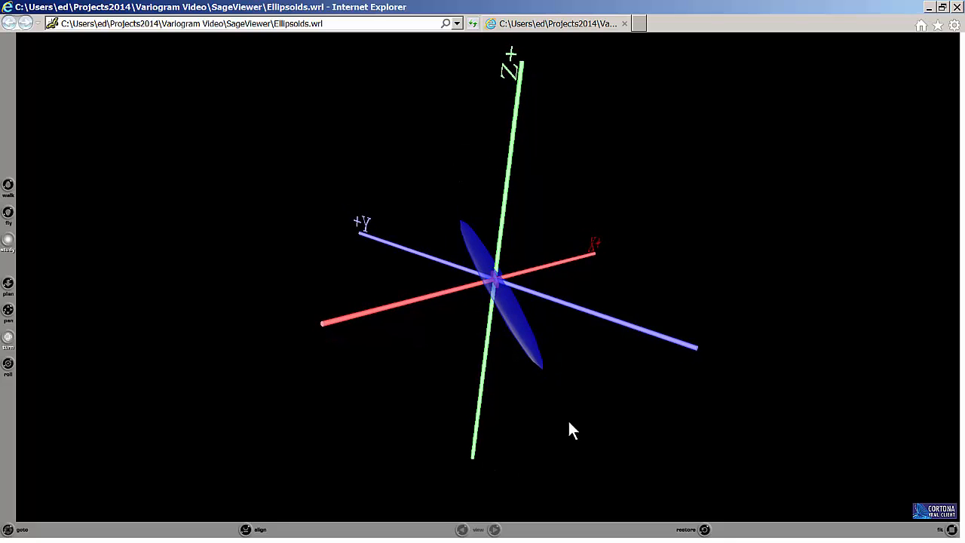
left_click_drag(569, 422, 513, 389)
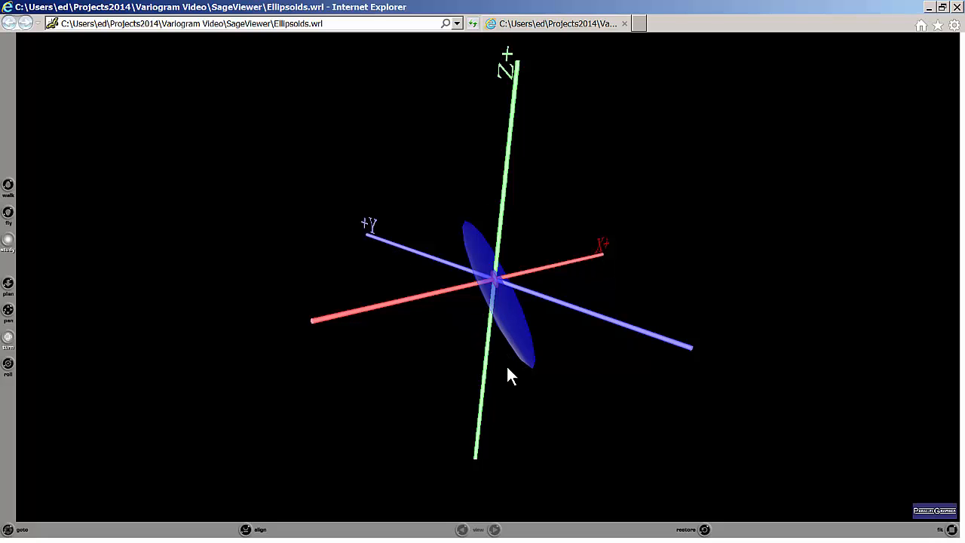
left_click_drag(532, 397, 482, 308)
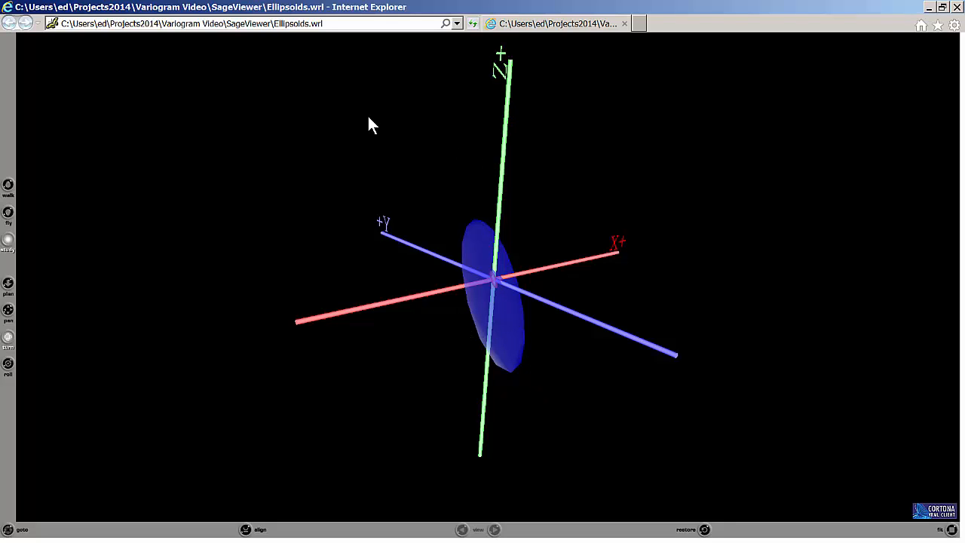
left_click_drag(381, 130, 347, 219)
left_click_drag(500, 340, 357, 328)
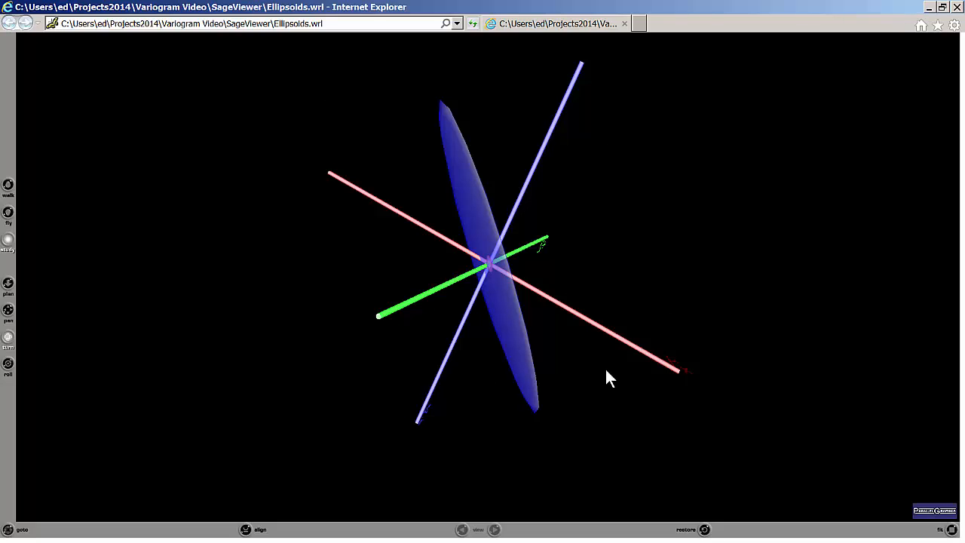
Restore the initial plan view and examine the ellipsoids from the side, nearly level with the XY plane.
left_click(703, 529)
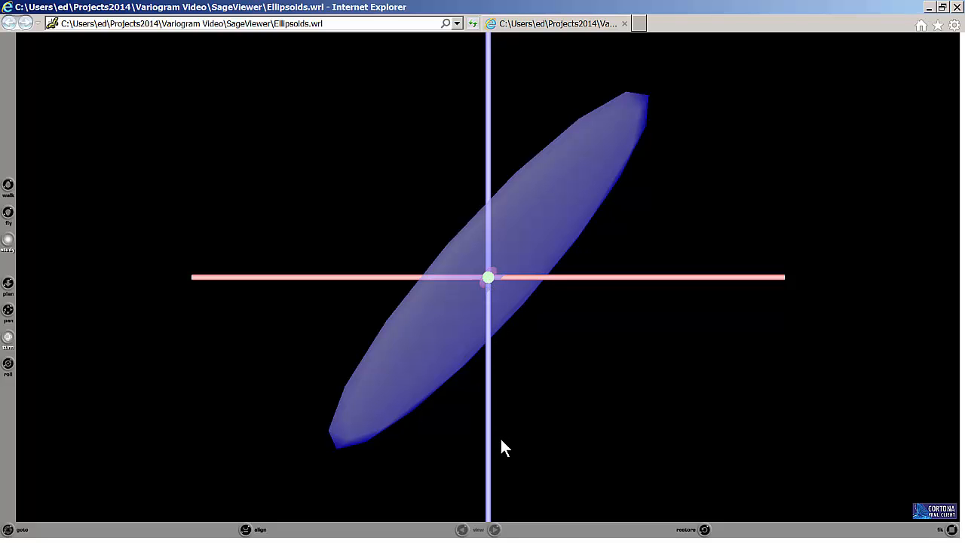
left_click_drag(506, 448, 535, 414)
left_click_drag(246, 380, 352, 399)
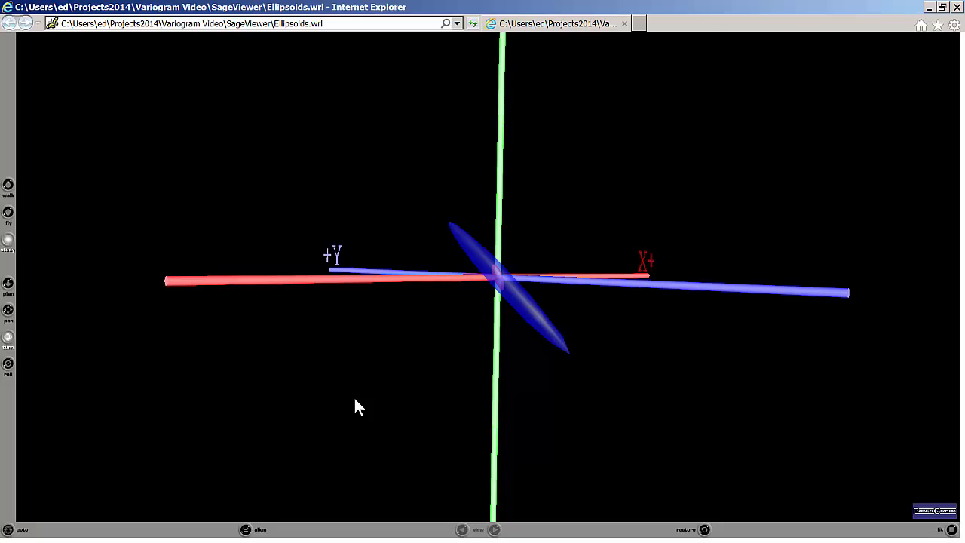
left_click_drag(292, 394, 363, 388)
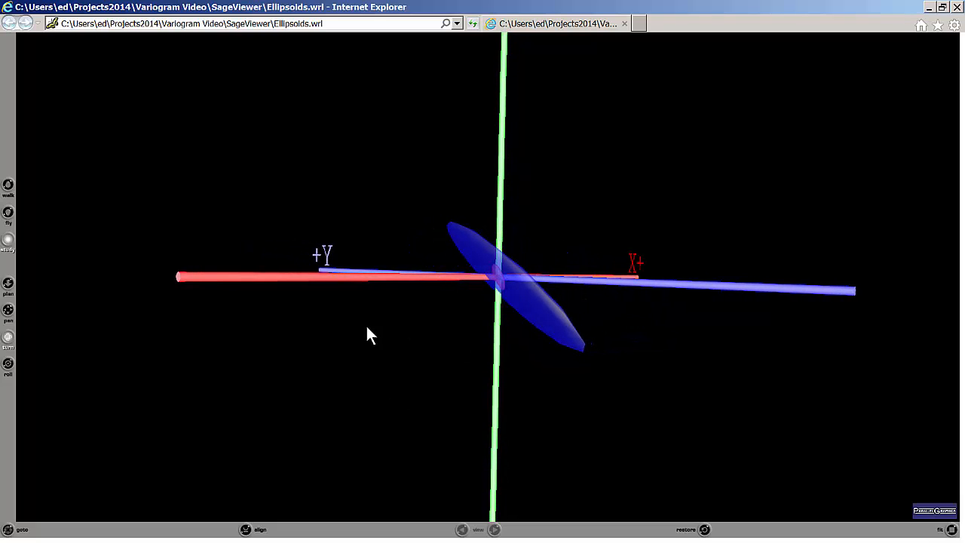
left_click_drag(367, 325, 419, 362)
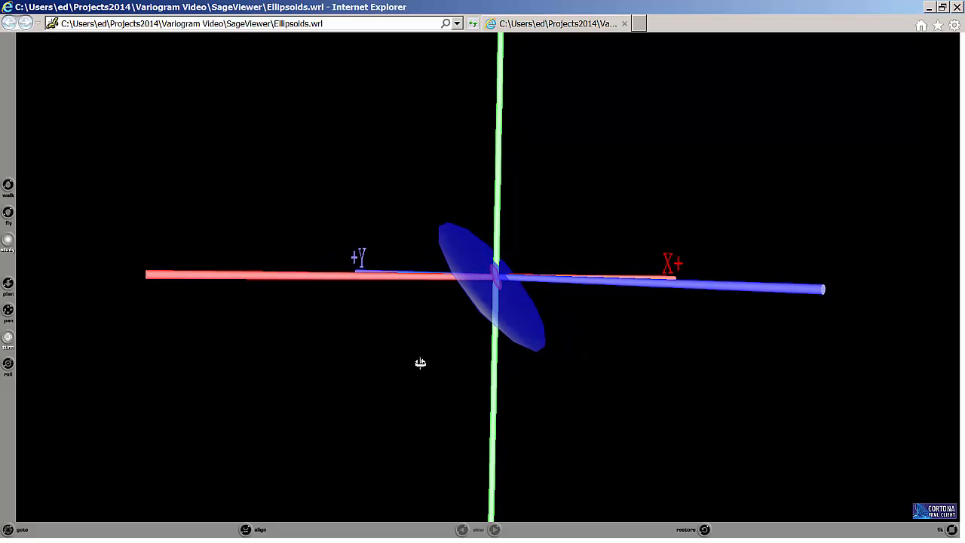